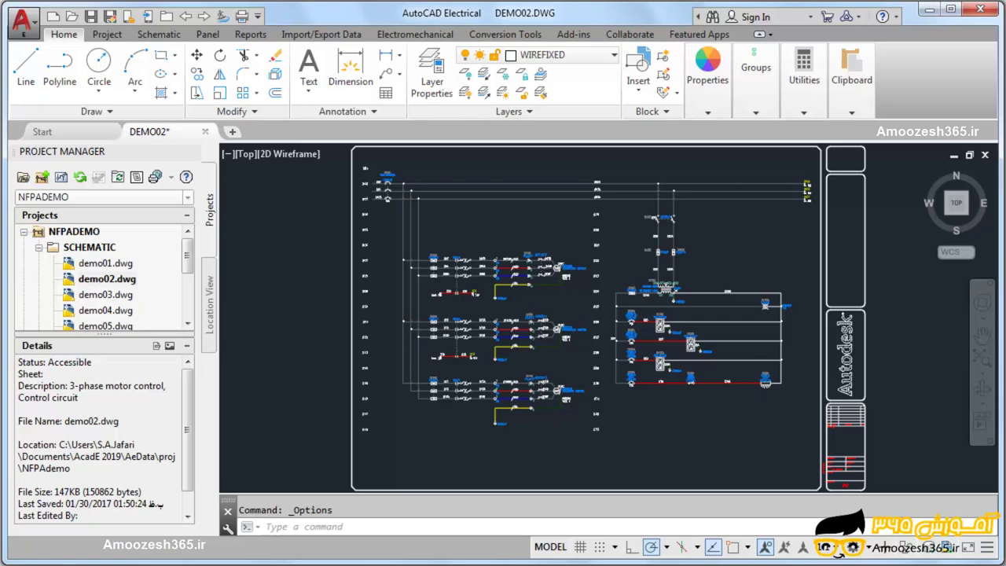
Step: Open Options from the application menu and settle on the Display tab after glancing at Files
left_click(23, 22)
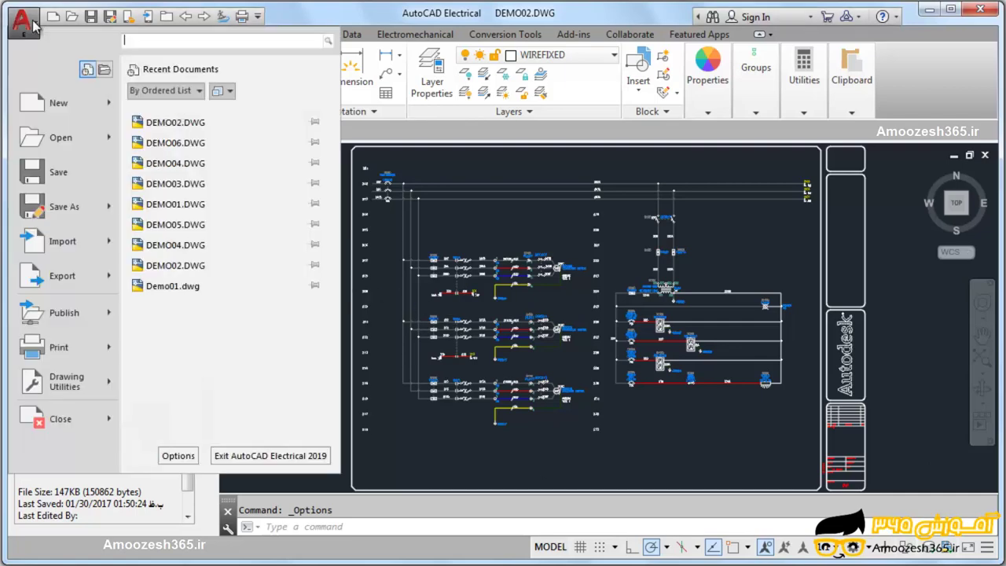
left_click(191, 461)
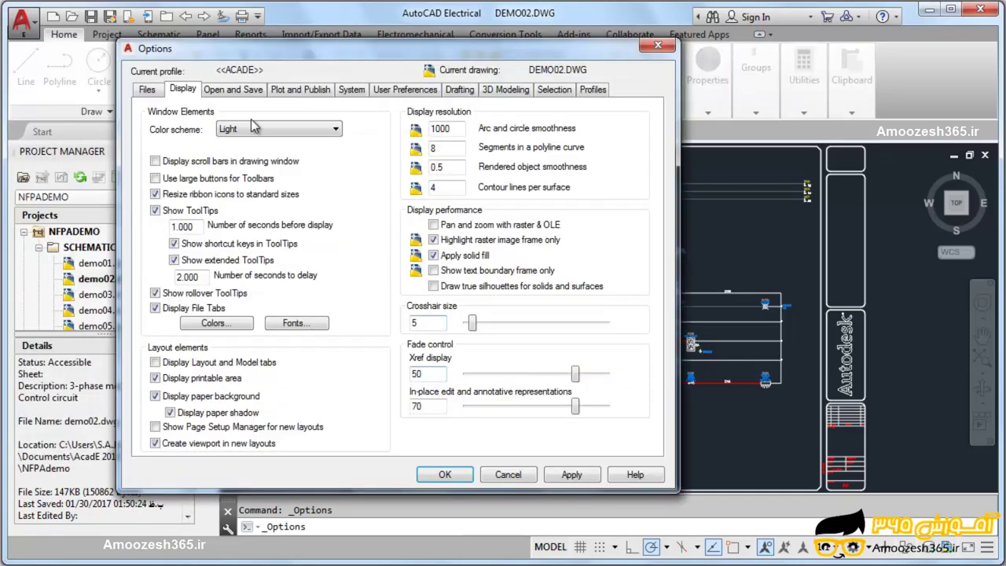
mouse_move(347, 52)
left_mouse_down()
mouse_move(469, 73)
mouse_move(464, 65)
left_mouse_up()
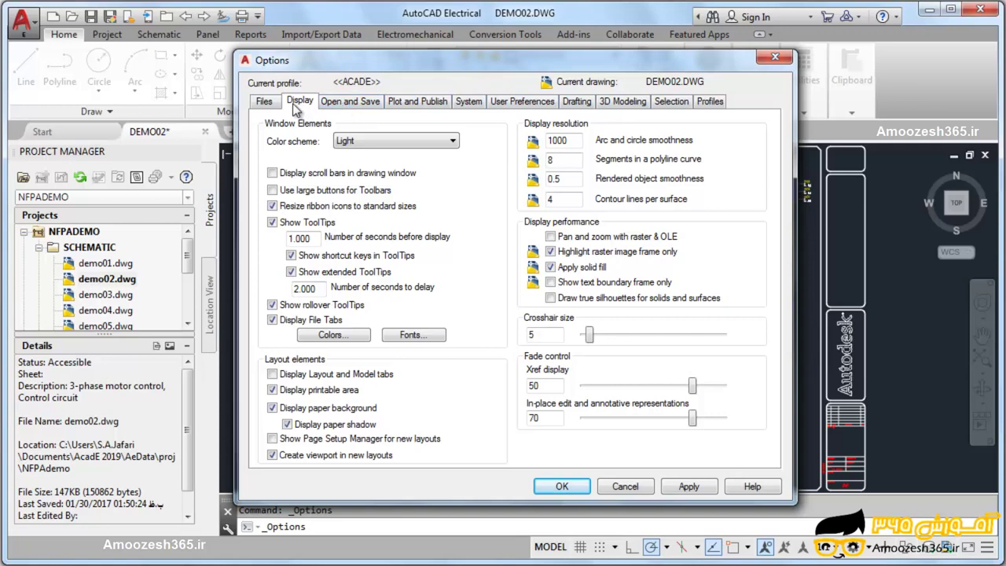
left_click(264, 102)
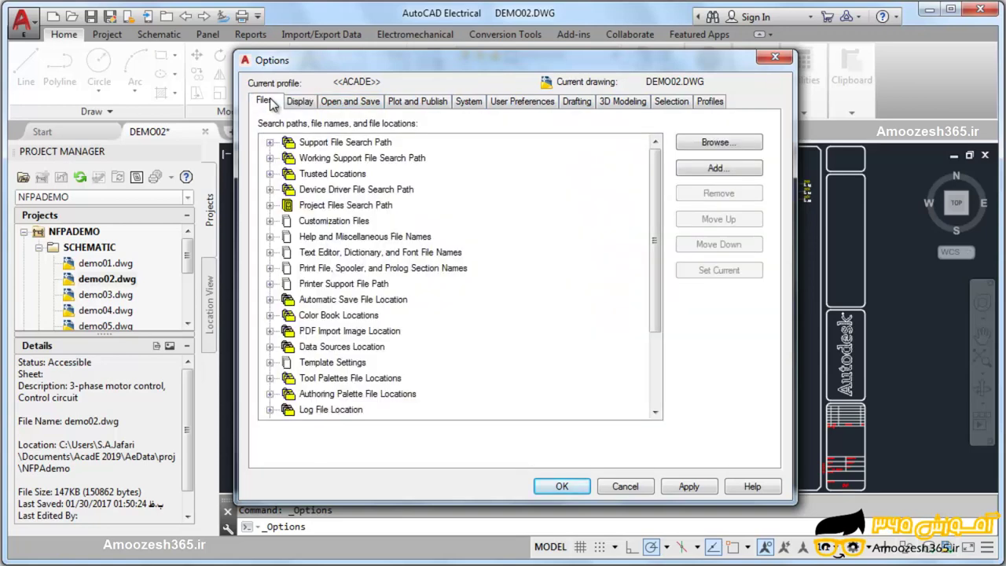
left_click(300, 101)
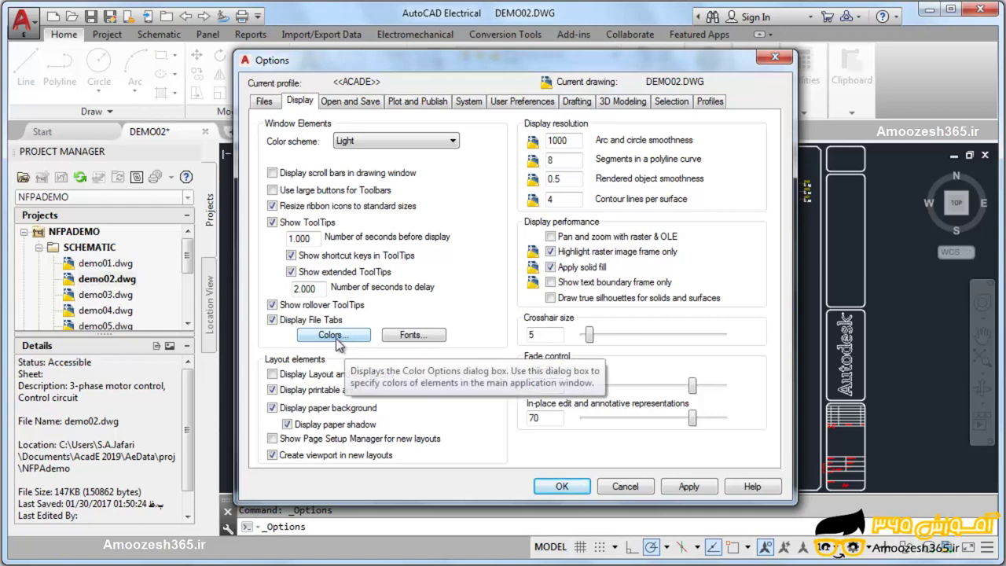
Step: In Drawing Window Colors, choose Select Color from the 2D model space background's Color list
mouse_move(333, 334)
left_click(340, 336)
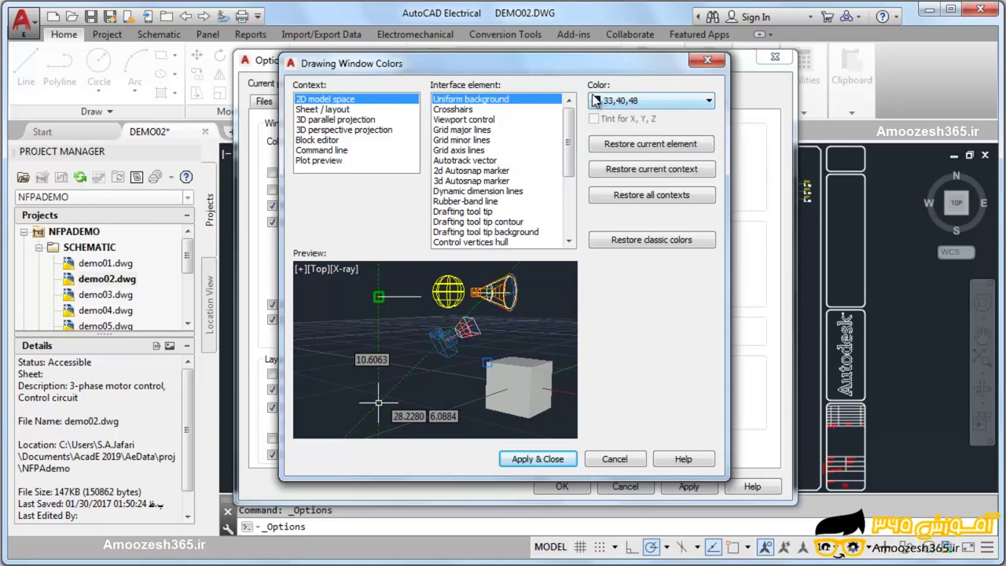
left_click(662, 102)
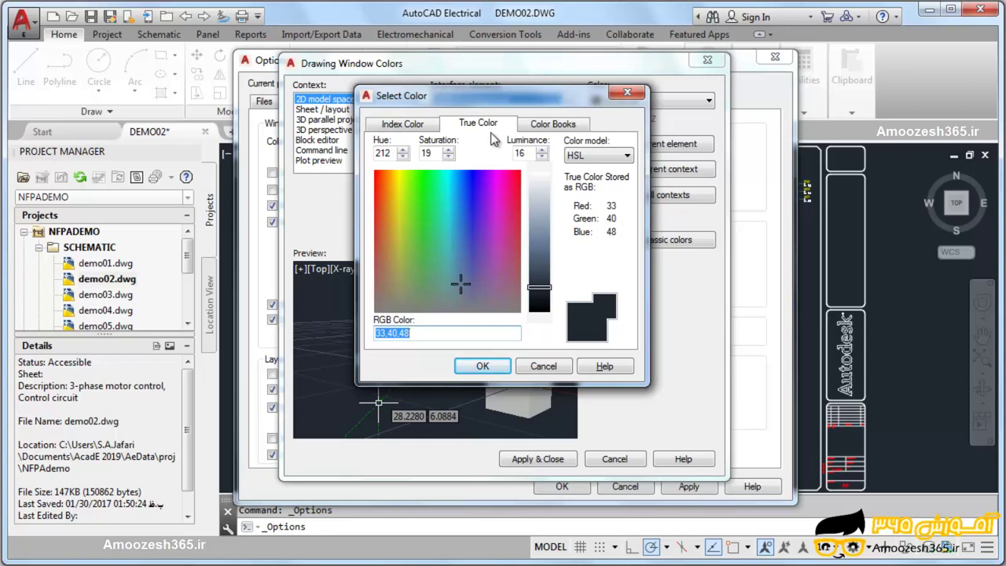
Step: Switch the colour model to RGB, then back to HSL
left_click(597, 155)
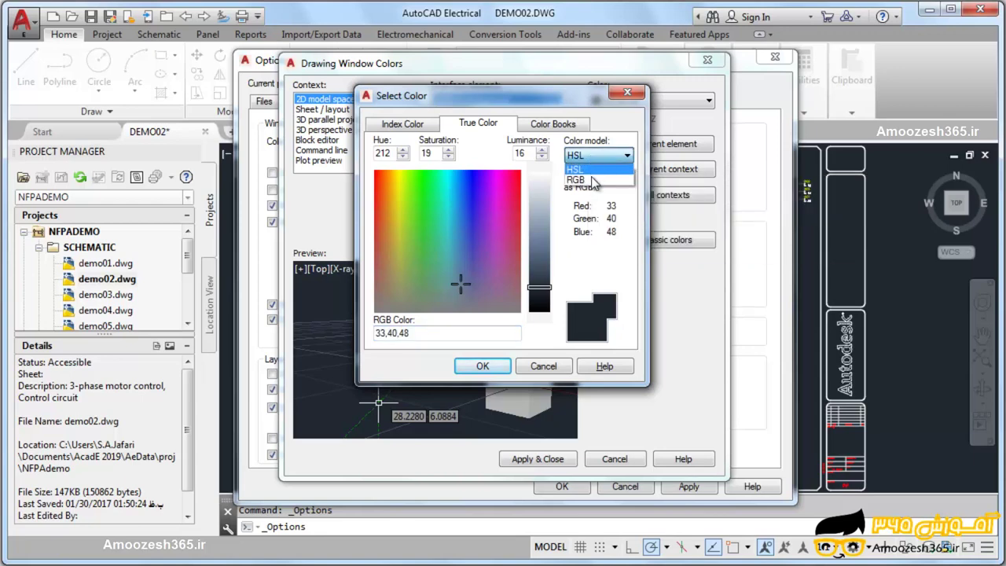
left_click(590, 188)
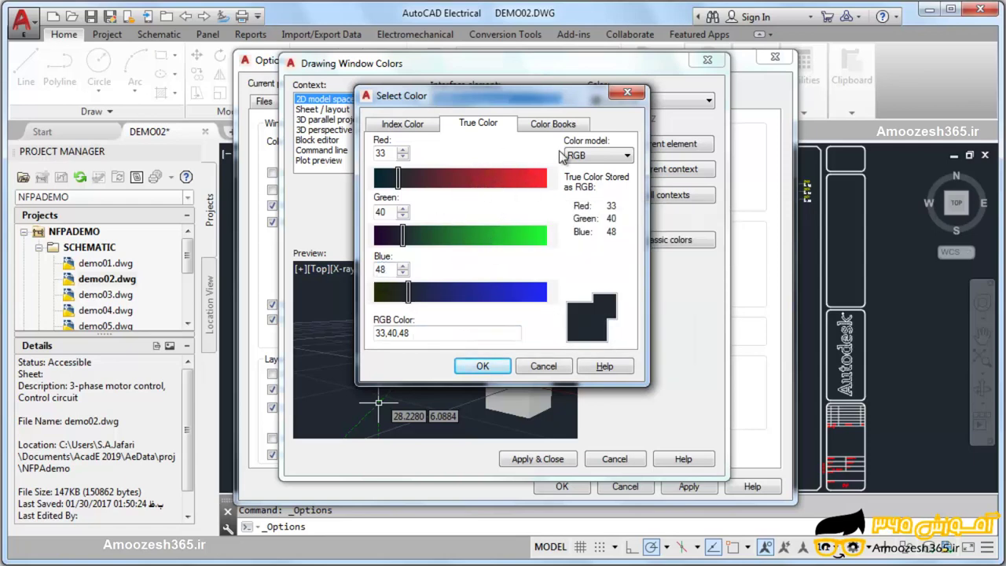
left_click(597, 154)
left_click(597, 173)
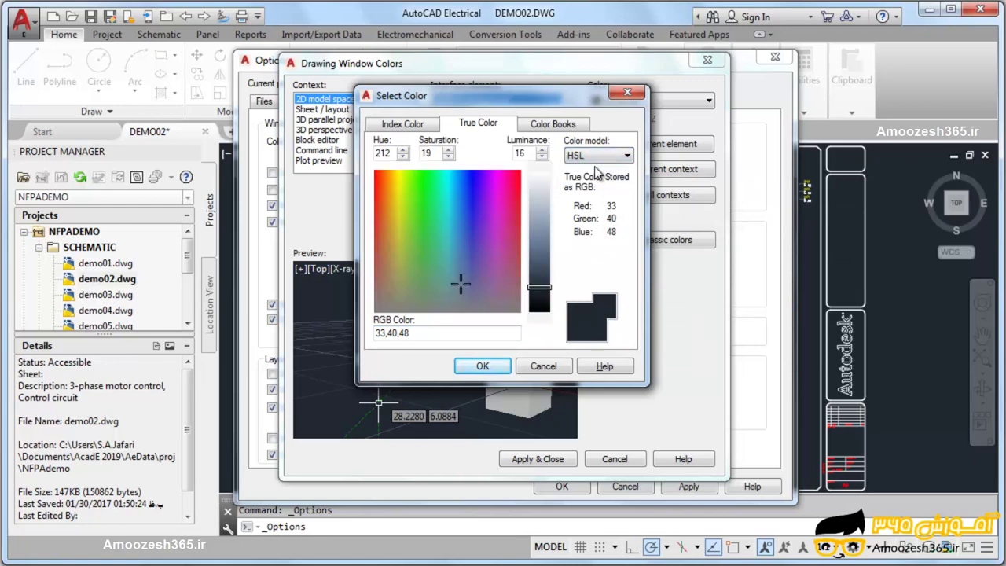
Step: Try several pale hues, ending on purple 172,22,218, then show the Index Color palette
mouse_move(427, 212)
left_mouse_down()
mouse_move(473, 234)
mouse_move(409, 206)
left_mouse_up()
left_click_drag(539, 265, 539, 183)
mouse_move(463, 205)
left_mouse_down()
mouse_move(460, 197)
mouse_move(447, 254)
mouse_move(411, 256)
left_mouse_up()
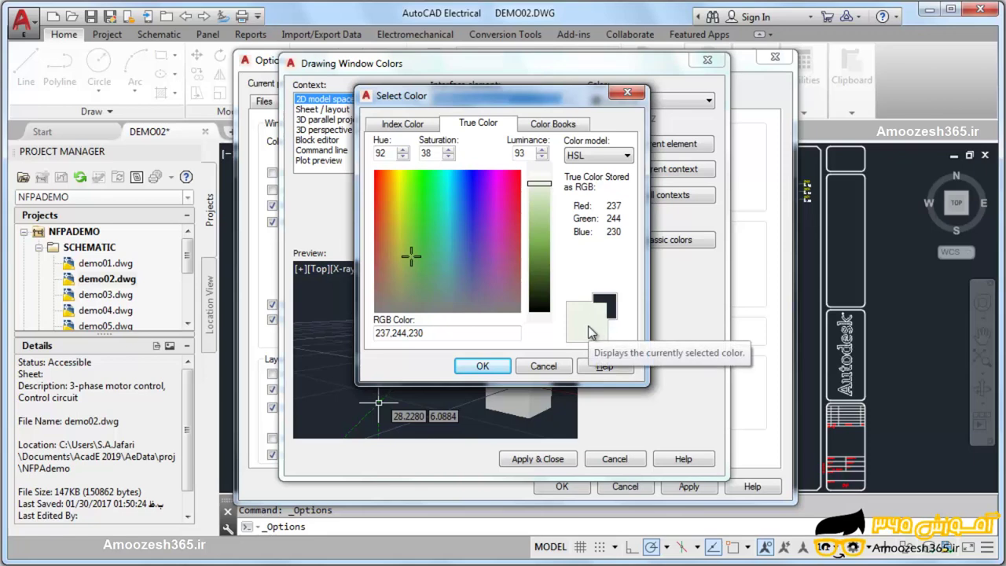
mouse_move(450, 227)
left_mouse_down()
mouse_move(448, 209)
mouse_move(405, 200)
left_mouse_up()
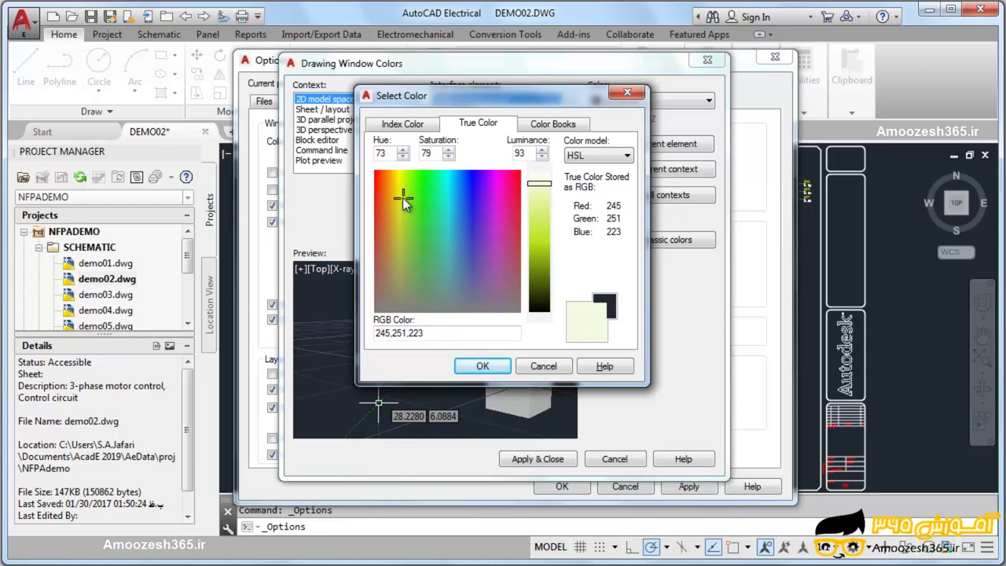
mouse_move(402, 197)
left_mouse_down()
mouse_move(453, 238)
mouse_move(456, 267)
mouse_move(425, 232)
mouse_move(492, 211)
mouse_move(484, 278)
mouse_move(471, 214)
mouse_move(490, 193)
left_mouse_up()
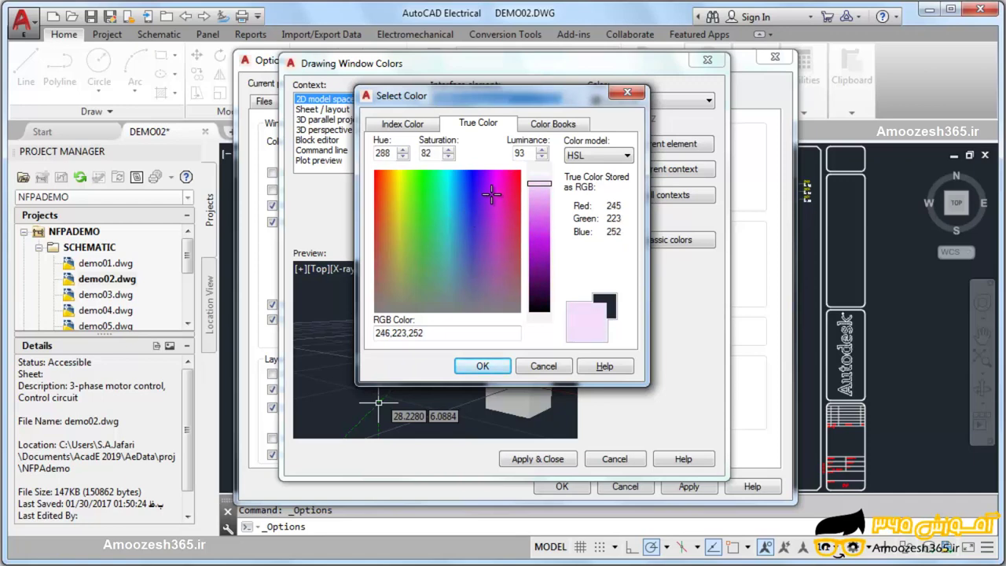
left_click_drag(541, 217, 540, 251)
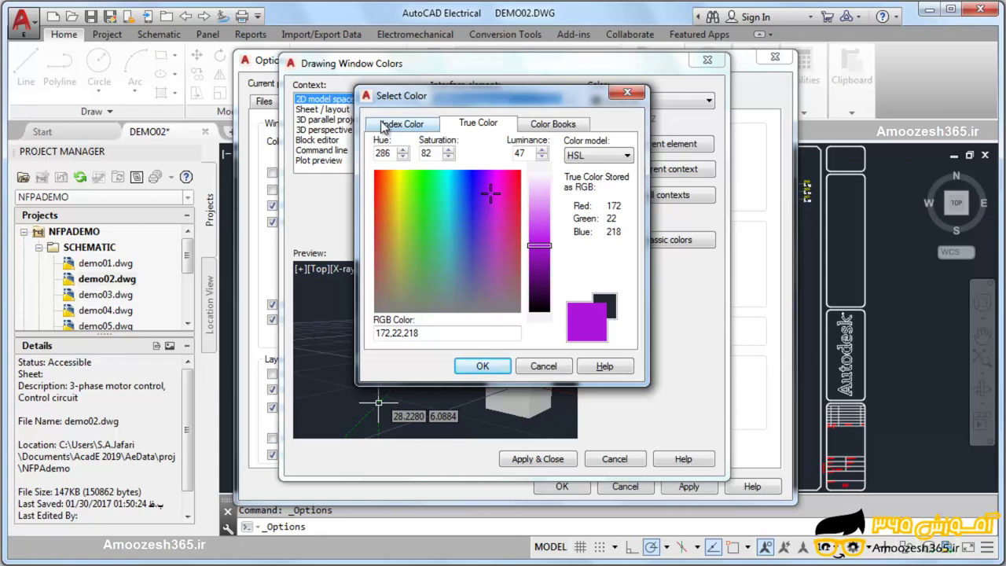
left_click(424, 130)
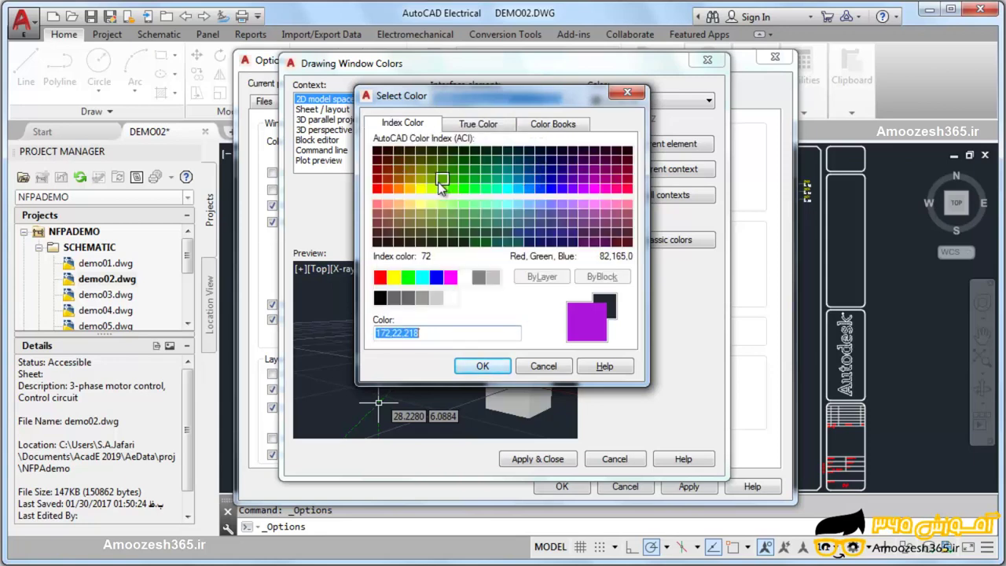
mouse_move(487, 175)
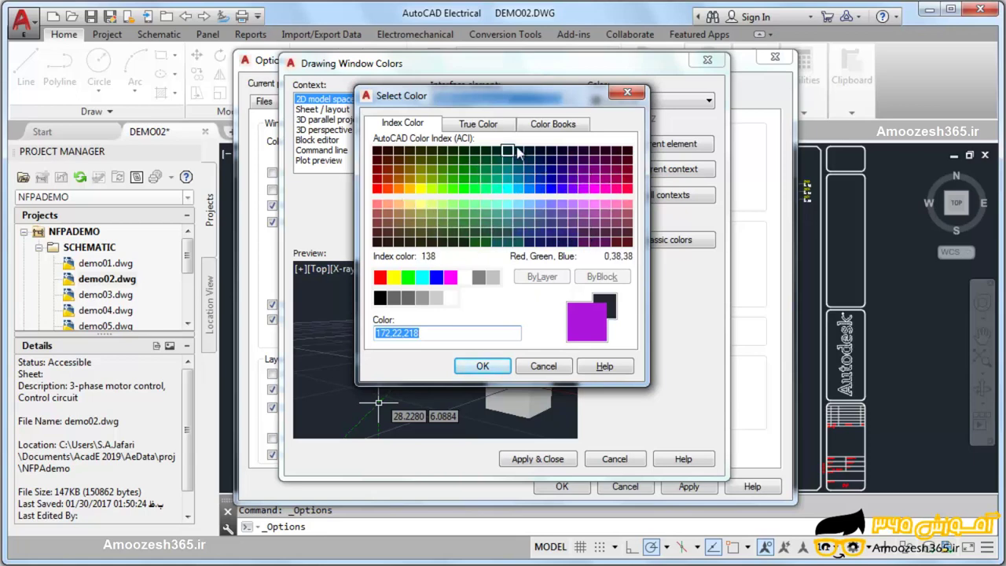
Step: Browse the DIC colour ranges in Color Books
left_click(571, 131)
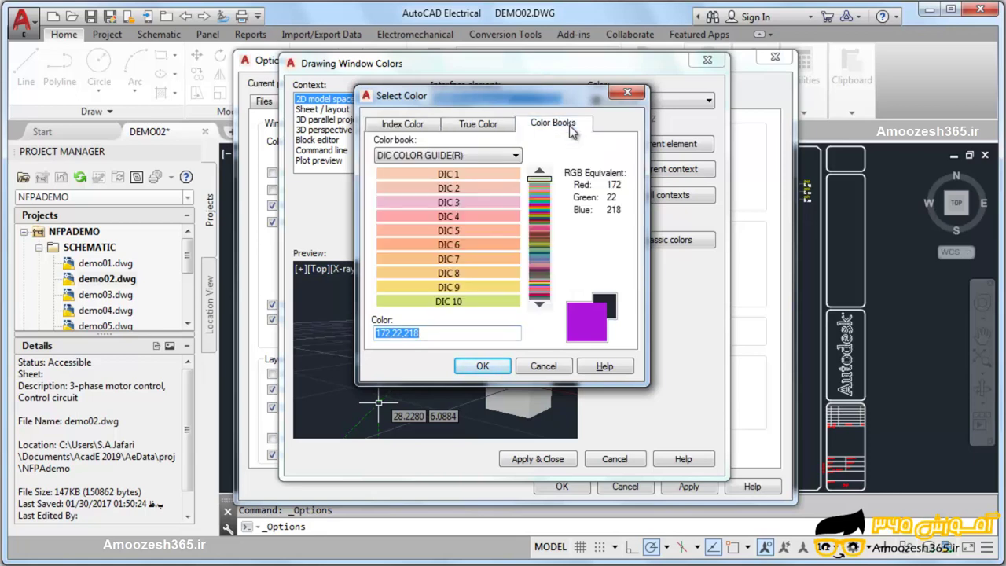
left_click(539, 259)
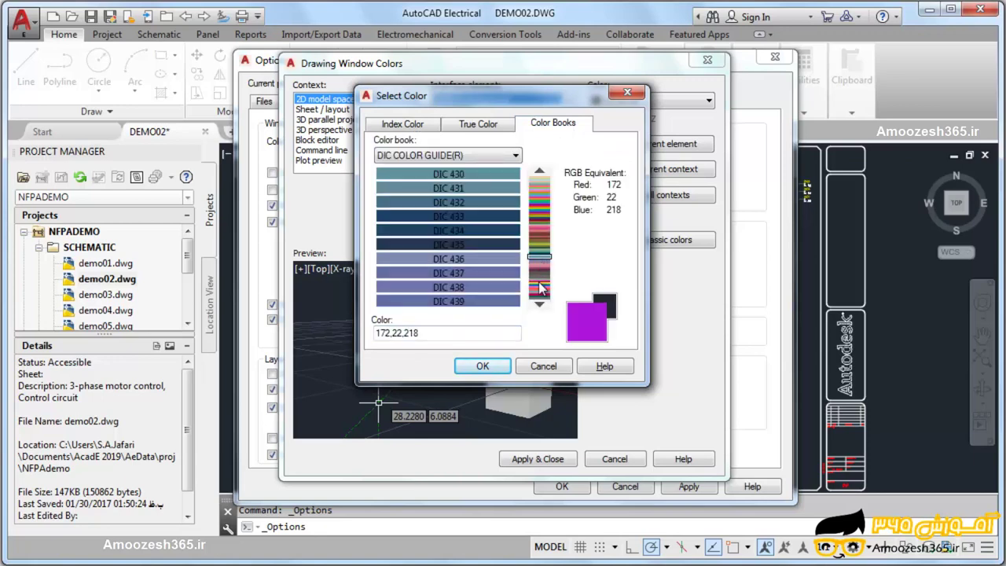
left_click(539, 287)
Step: Pick PANTONE 9523 C from PANTONE+ Pastels & Neons Coated, view True Color, then cancel
left_click(489, 161)
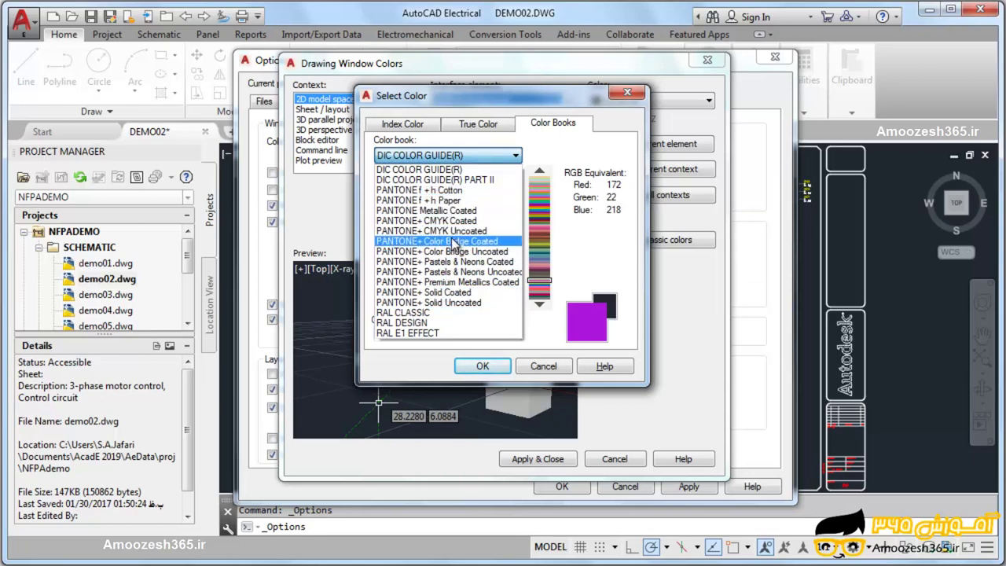
left_click(440, 260)
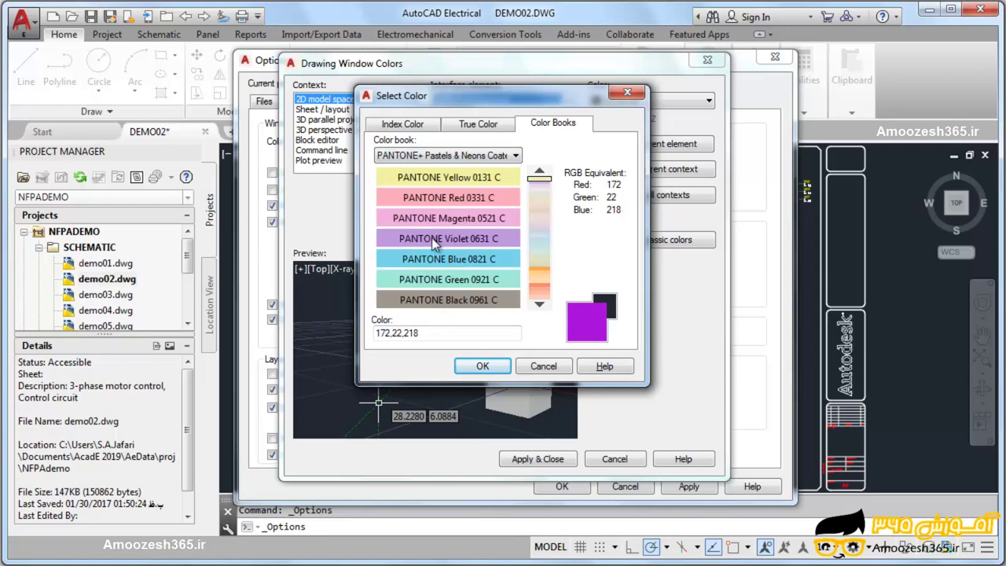
left_click(539, 251)
left_click(458, 276)
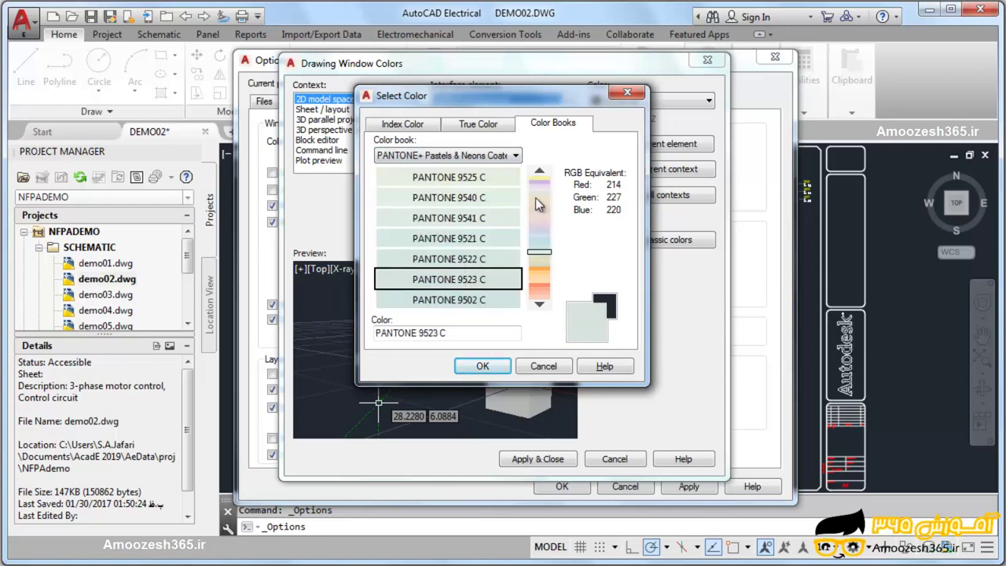
left_click(473, 124)
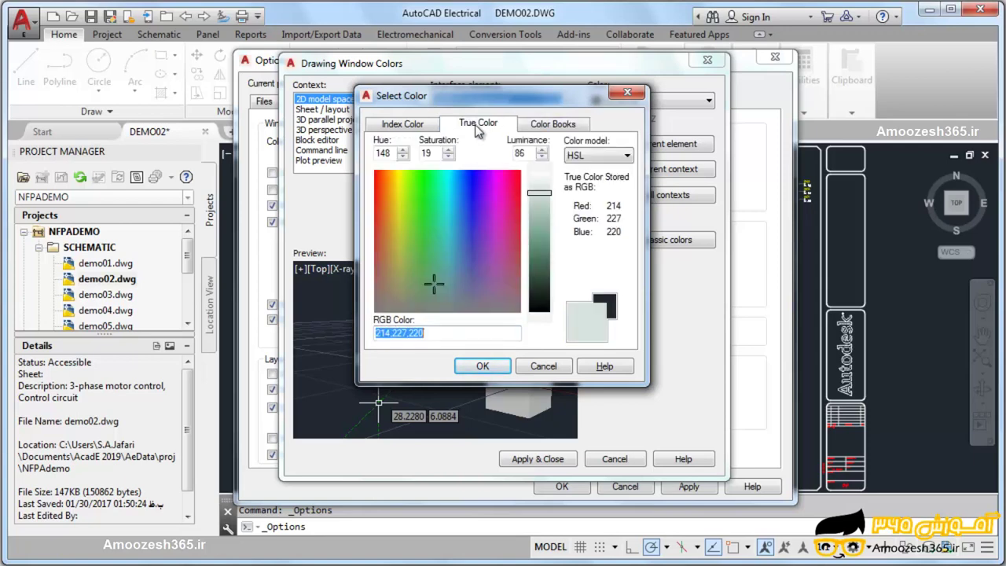
left_click(544, 366)
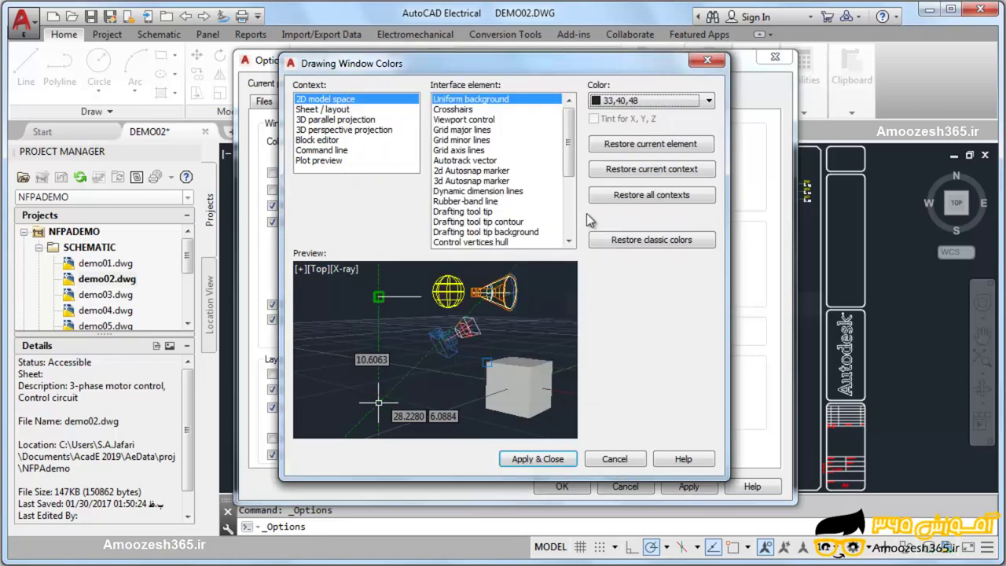
Step: Set the 2D model space background colour to White and apply it
left_click(662, 102)
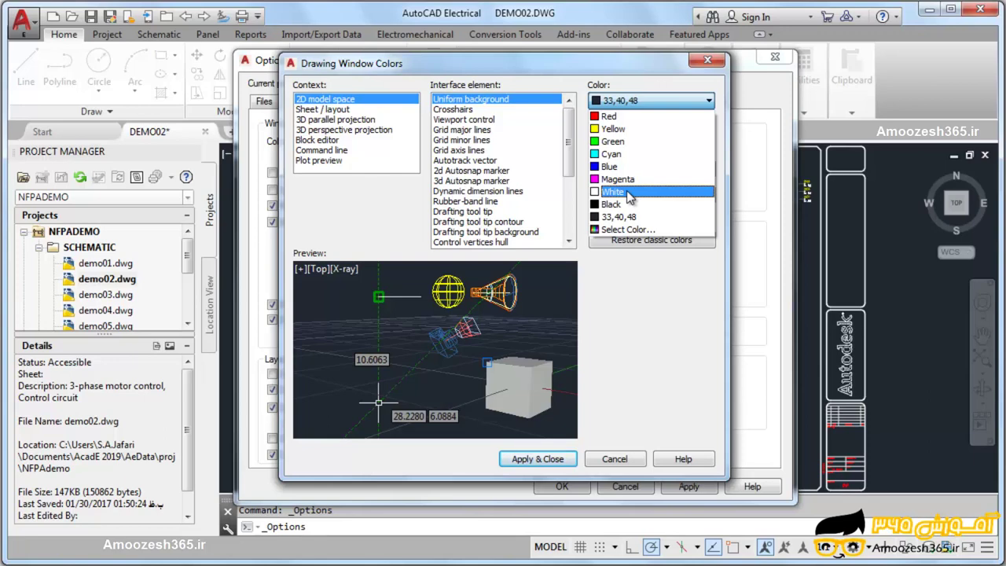
left_click(614, 191)
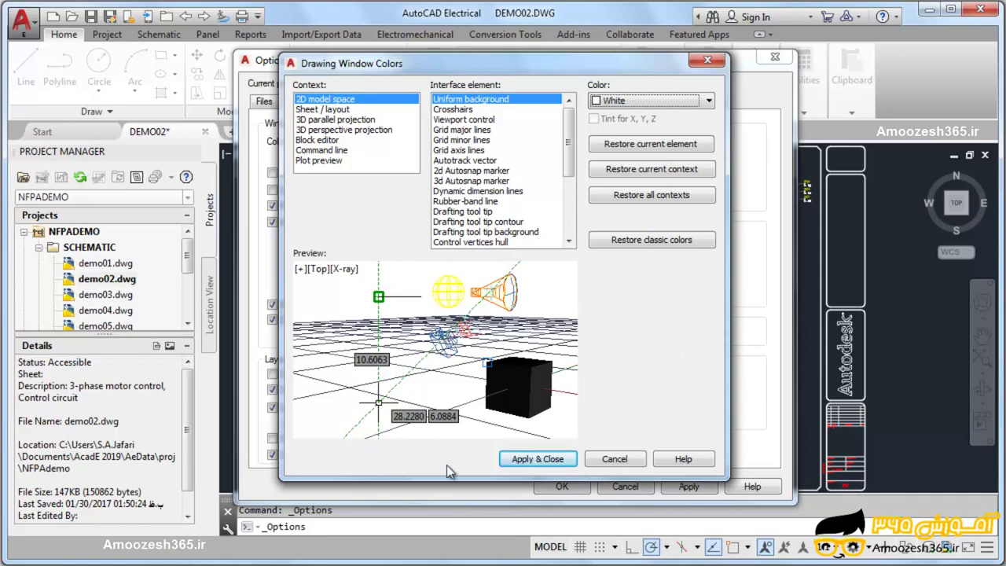
left_click(531, 458)
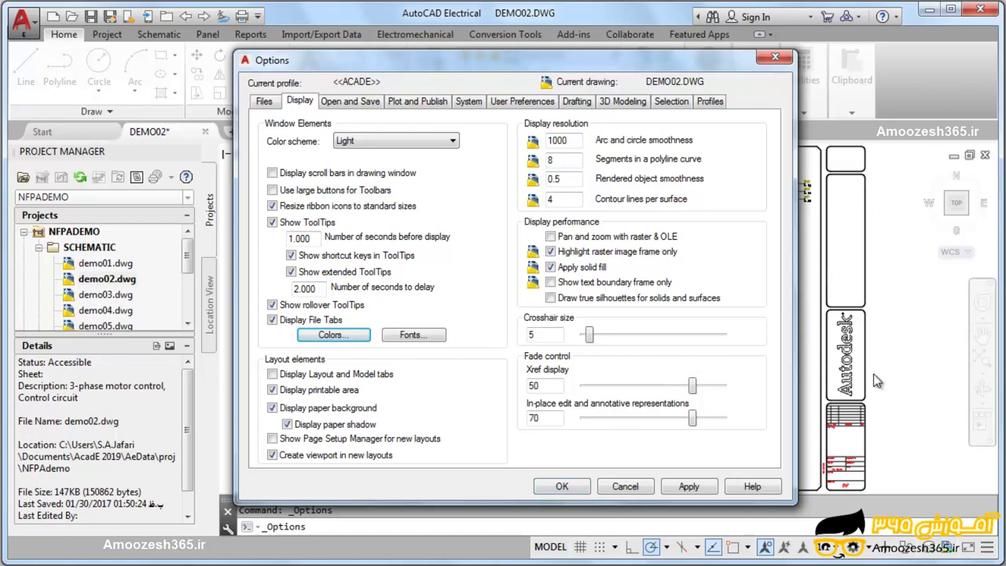
Step: Close Options and pan across the fuses, MTR212 motor and outlet circuits 225–230 on white
mouse_move(507, 63)
left_mouse_down()
mouse_move(167, 124)
mouse_move(469, 35)
left_mouse_up()
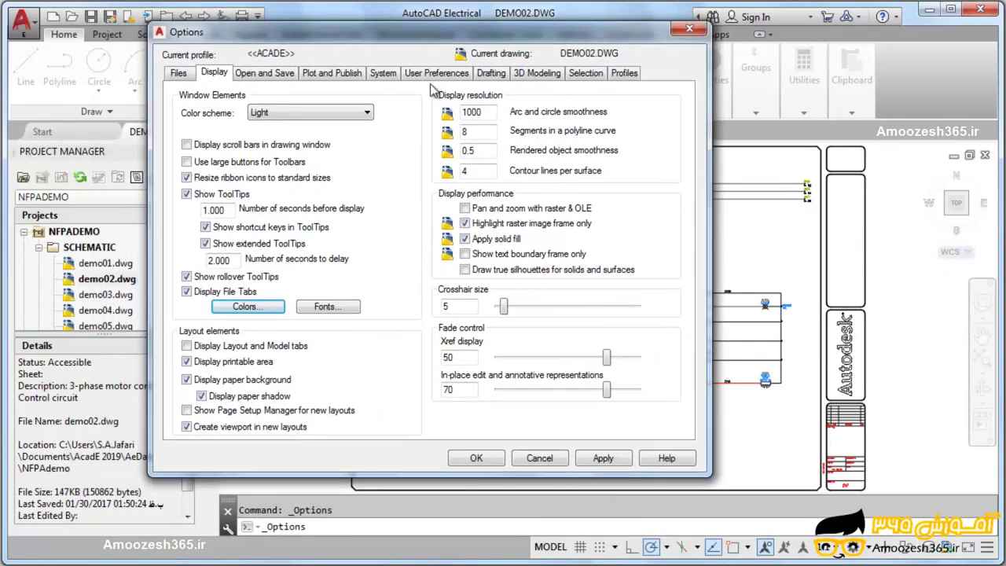
left_click(480, 462)
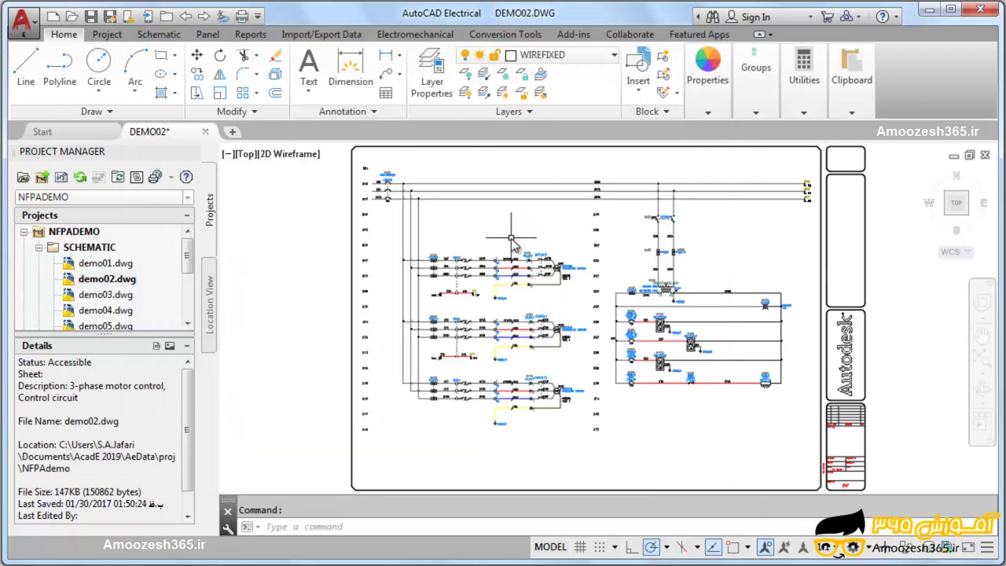
scroll(500, 279, "up", 4)
scroll(500, 279, "up", 4)
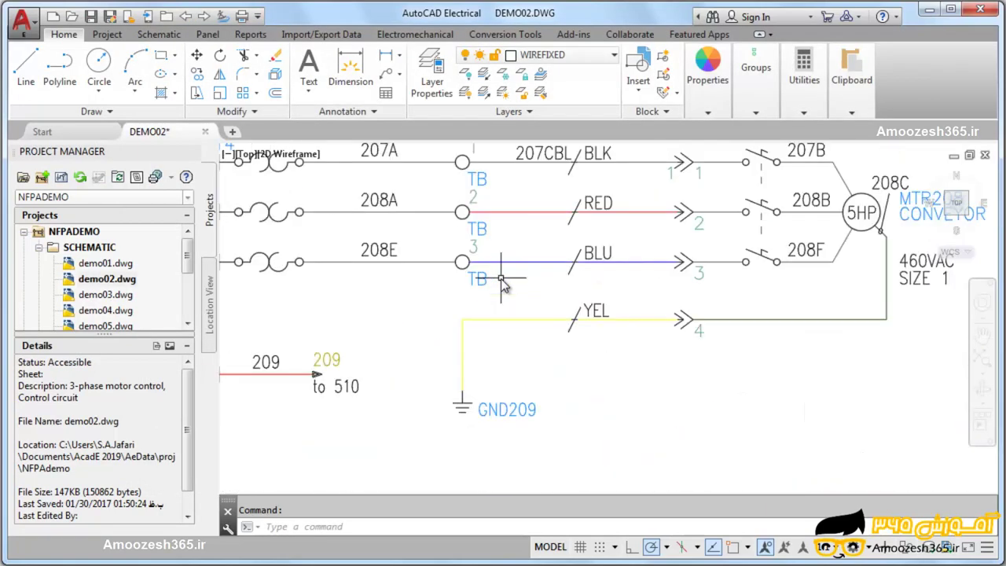
mouse_move(314, 231)
middle_mouse_down()
mouse_move(613, 291)
mouse_move(735, 302)
mouse_move(624, 244)
middle_mouse_up()
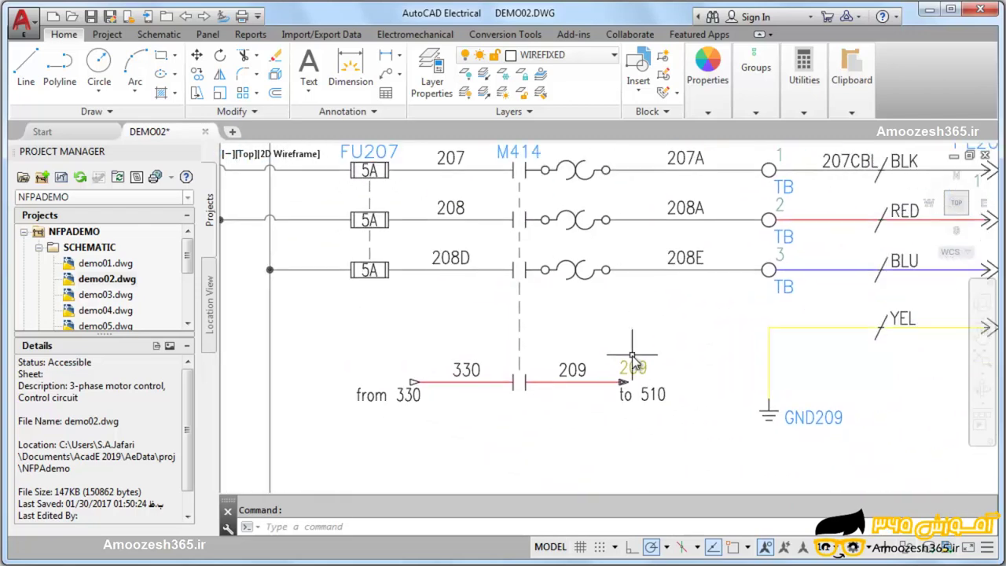
scroll(632, 358, "down", 3)
middle_click_drag(633, 377, 550, 299)
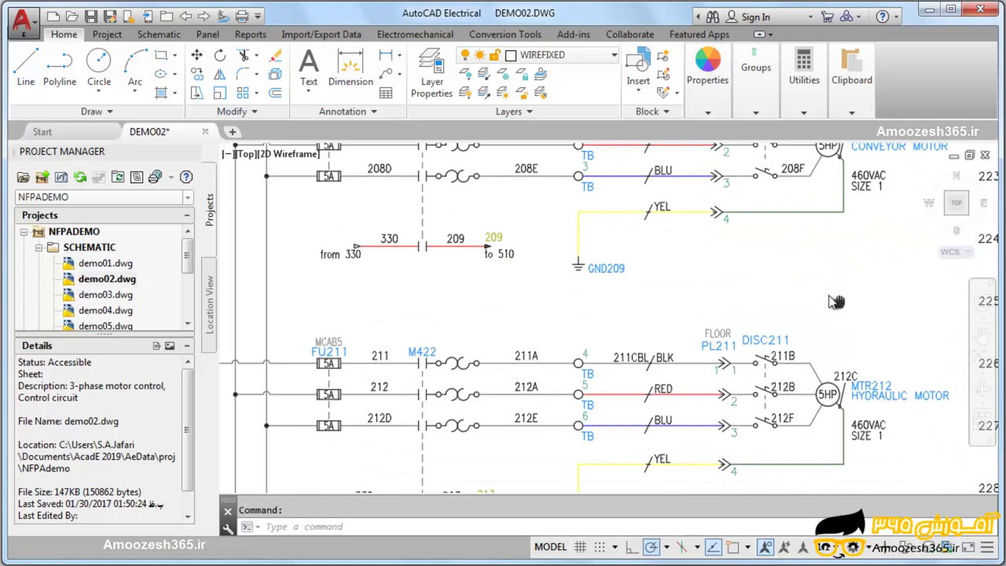
middle_click_drag(835, 301, 593, 219)
middle_click_drag(766, 302, 590, 281)
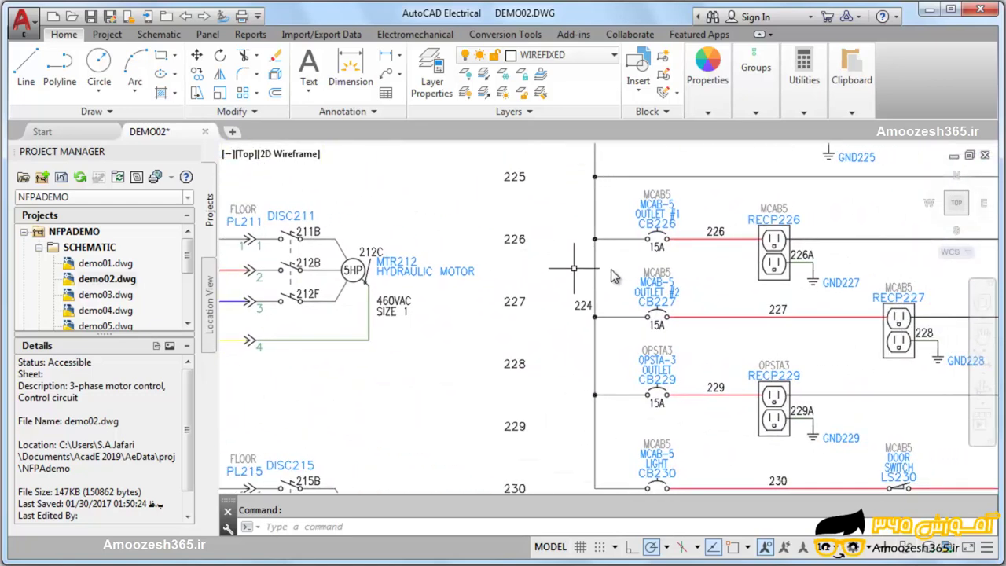
middle_click_drag(885, 262, 683, 277)
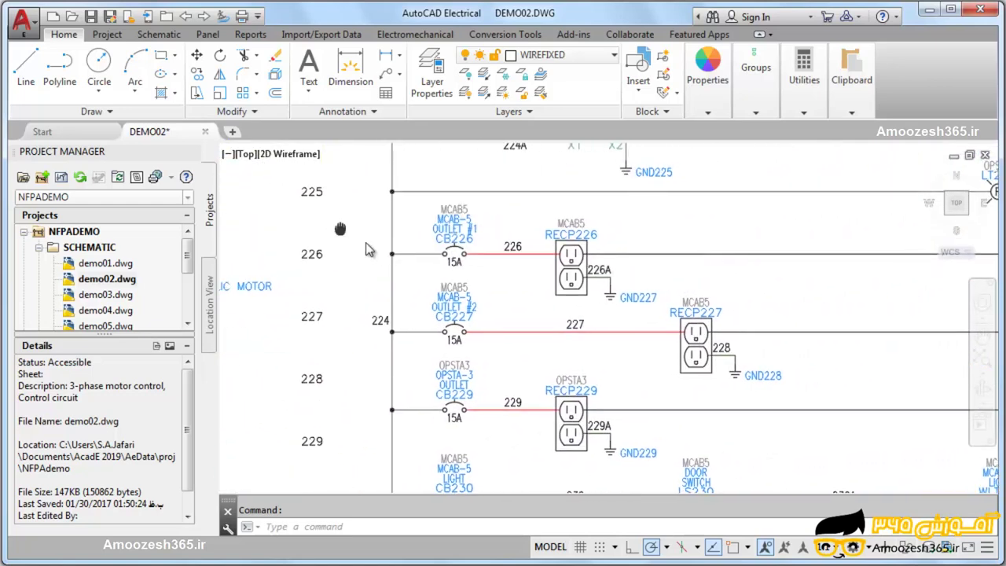
Step: Zoom out to the full DEMO02 sheet with its title block, then reopen Options
scroll(763, 280, "down", 2)
scroll(786, 287, "down", 3)
scroll(821, 290, "down", 2)
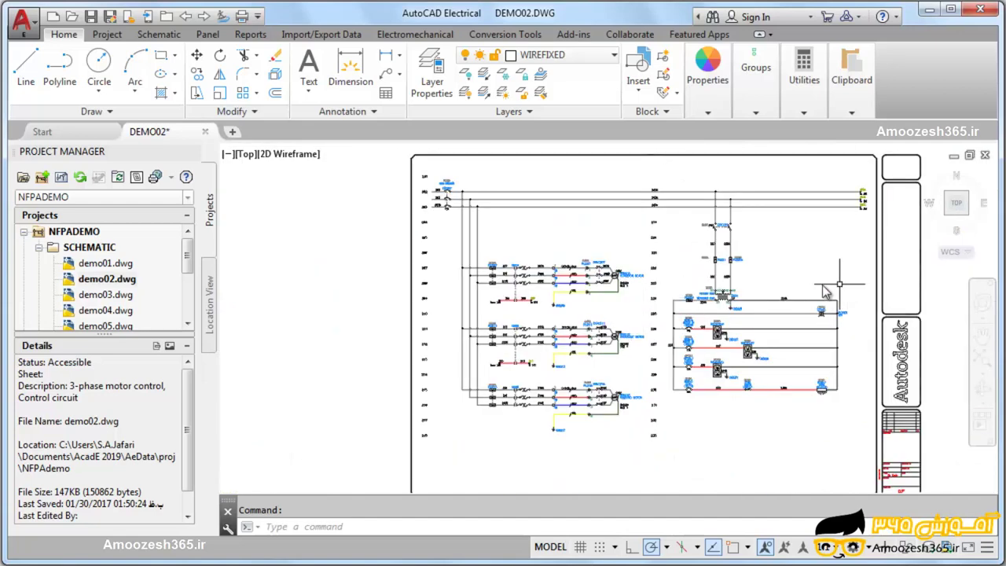
right_click(796, 488)
left_click(832, 479)
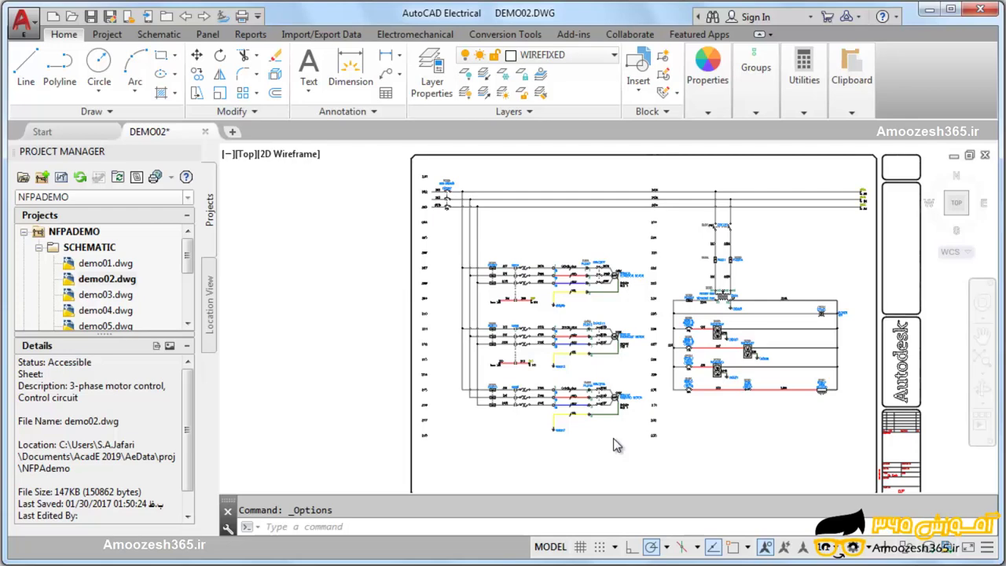
Step: Zoom to extents and restore the uniform model space background to default 33,40,48
middle_click(629, 377)
middle_click(629, 377)
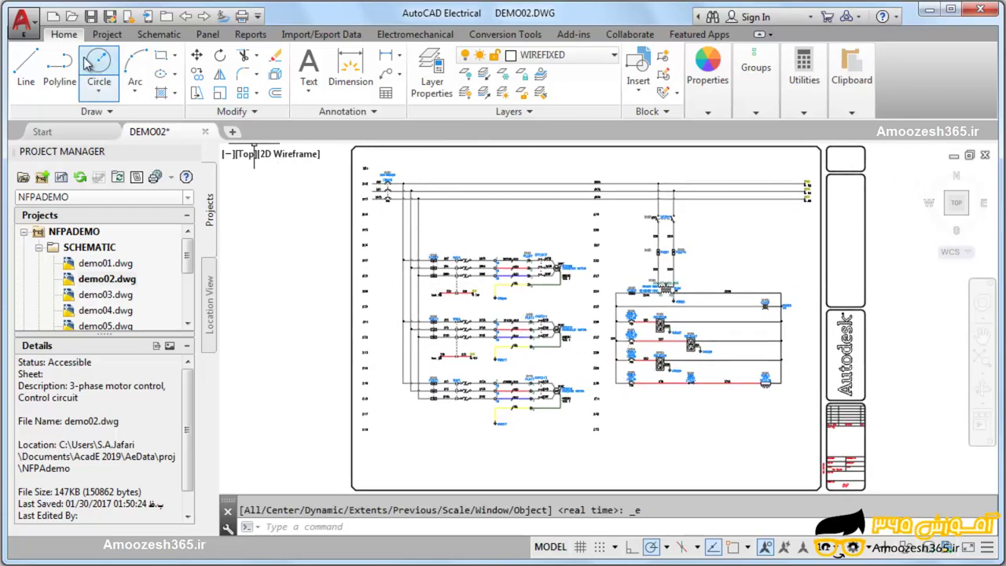
left_click(23, 23)
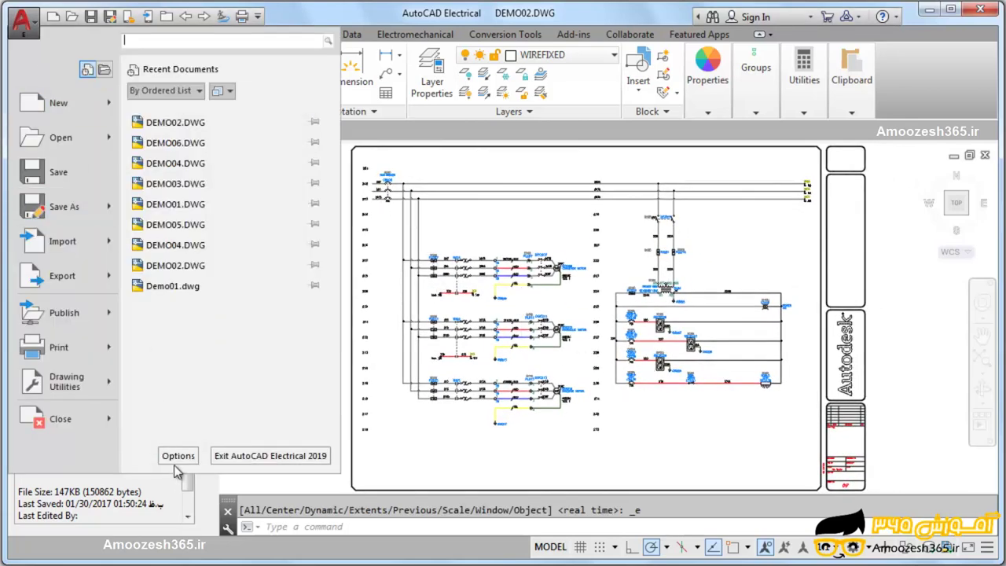
key("Escape")
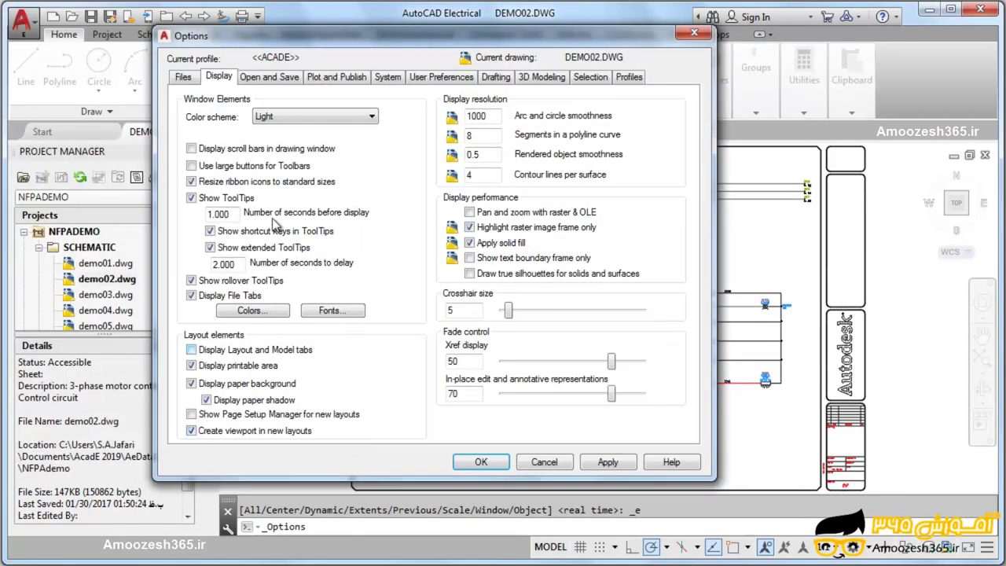
left_click(249, 311)
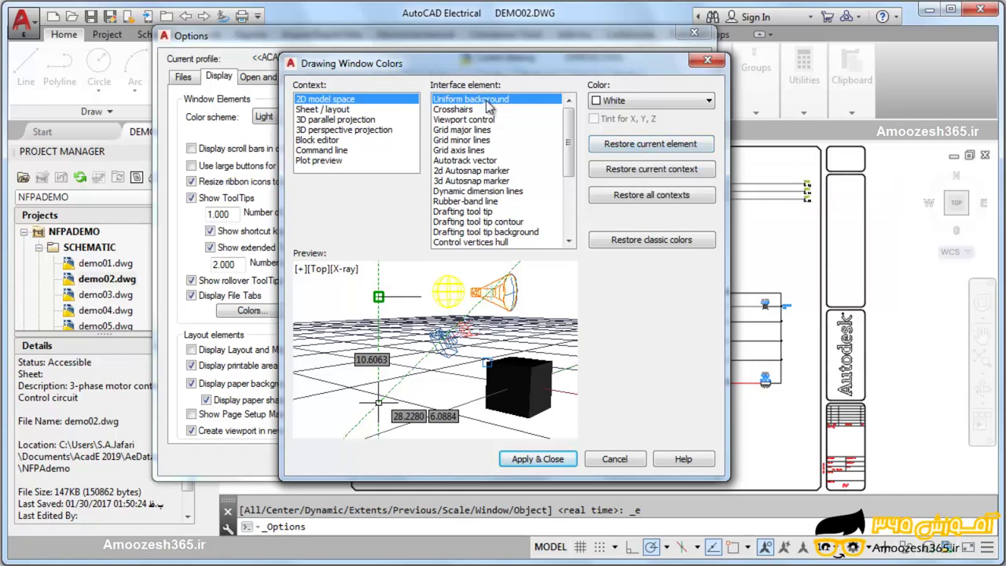
left_click(649, 148)
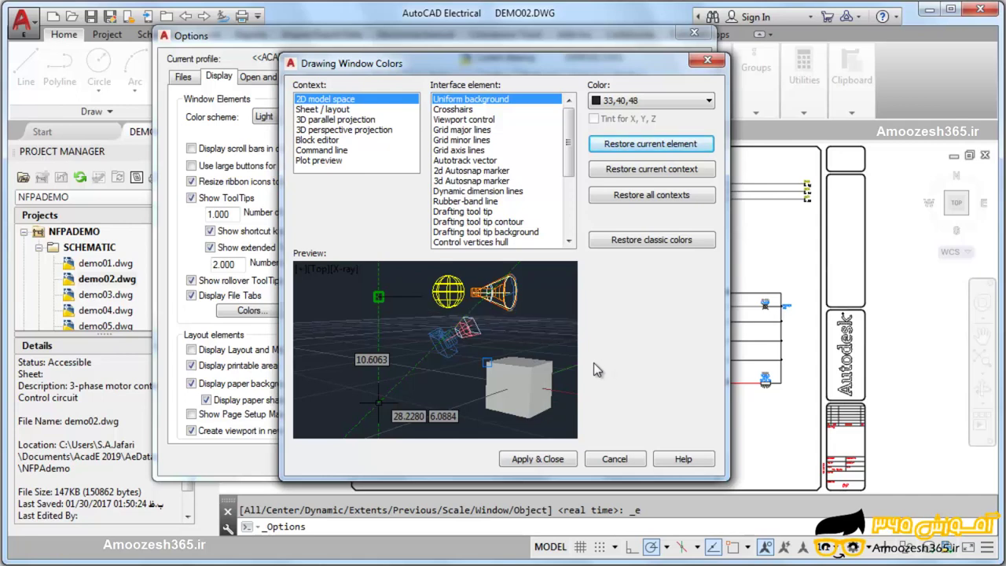
left_click(555, 464)
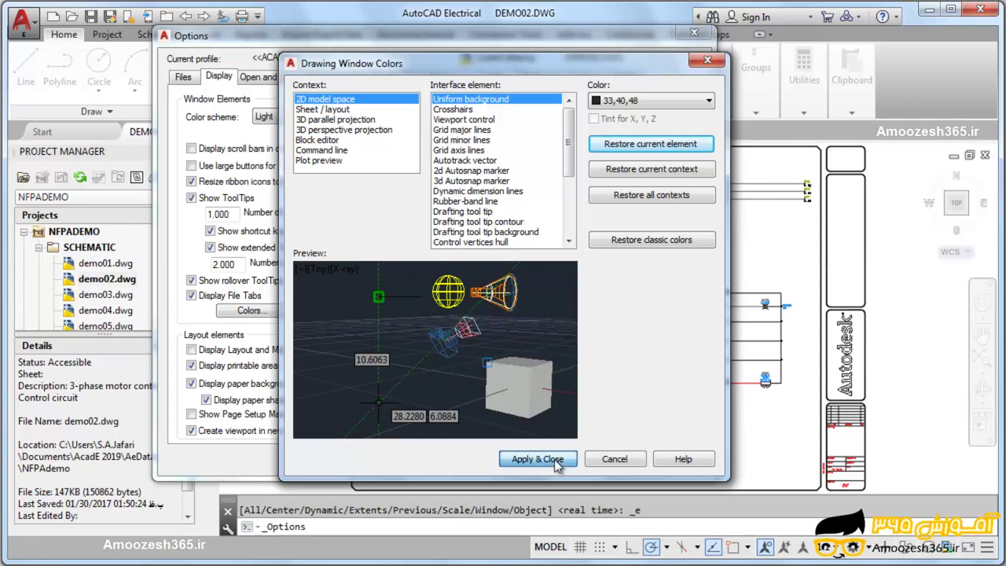
Step: Confirm Options with OK, zoom into rows 207/208, and pan to the 330/209 row and GND209
left_click(480, 463)
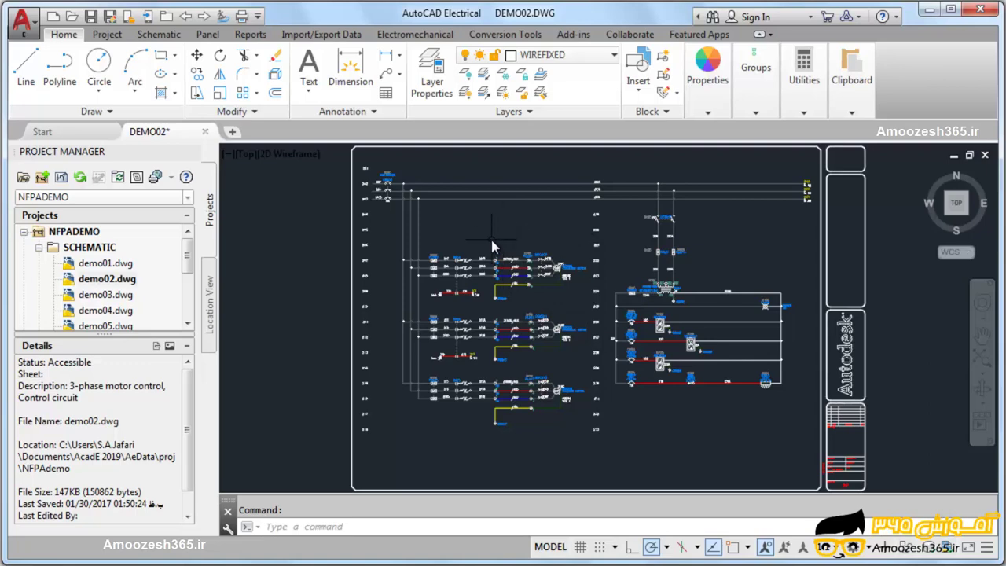
scroll(487, 242, "down", 2)
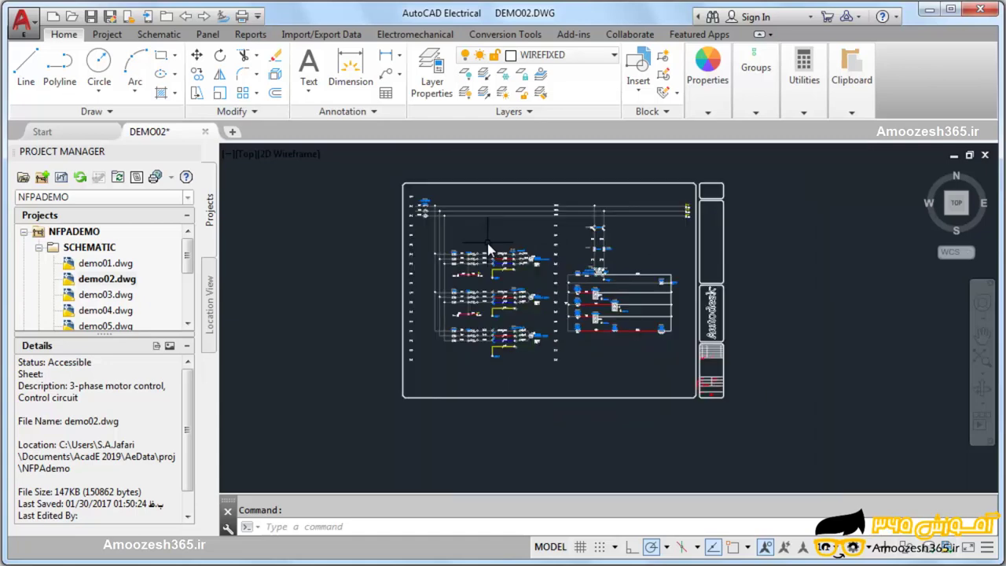
scroll(486, 240, "up", 3)
scroll(486, 241, "up", 4)
scroll(523, 355, "down", 4)
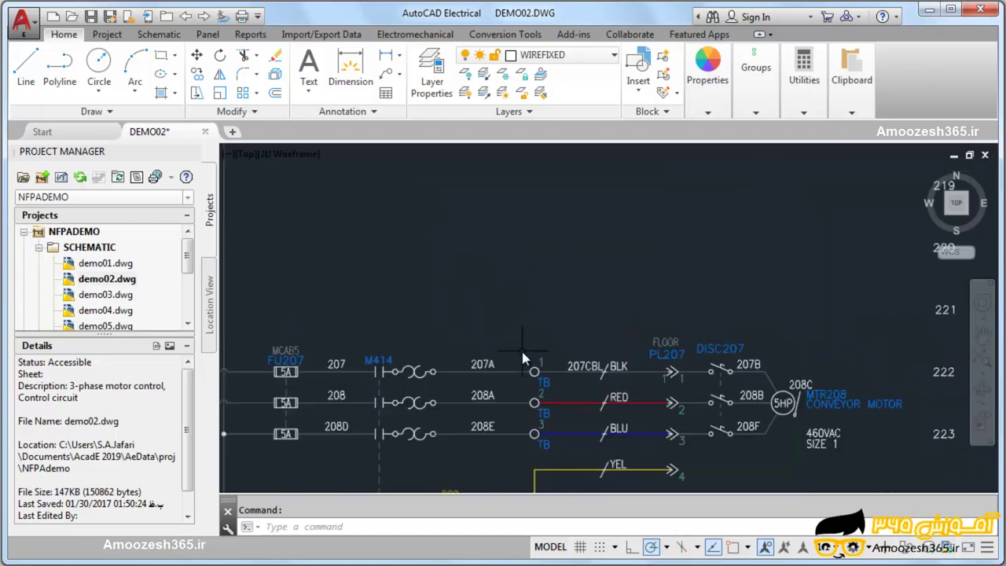
middle_click_drag(529, 340, 490, 233)
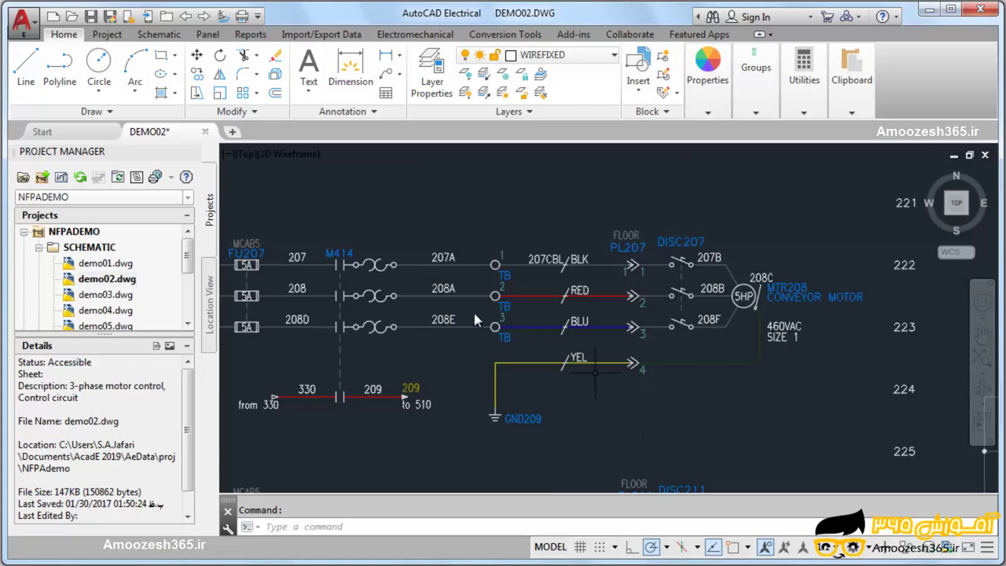
Step: Restore the 2D model space crosshair colour to its default White in Drawing Window Colors
left_click(24, 22)
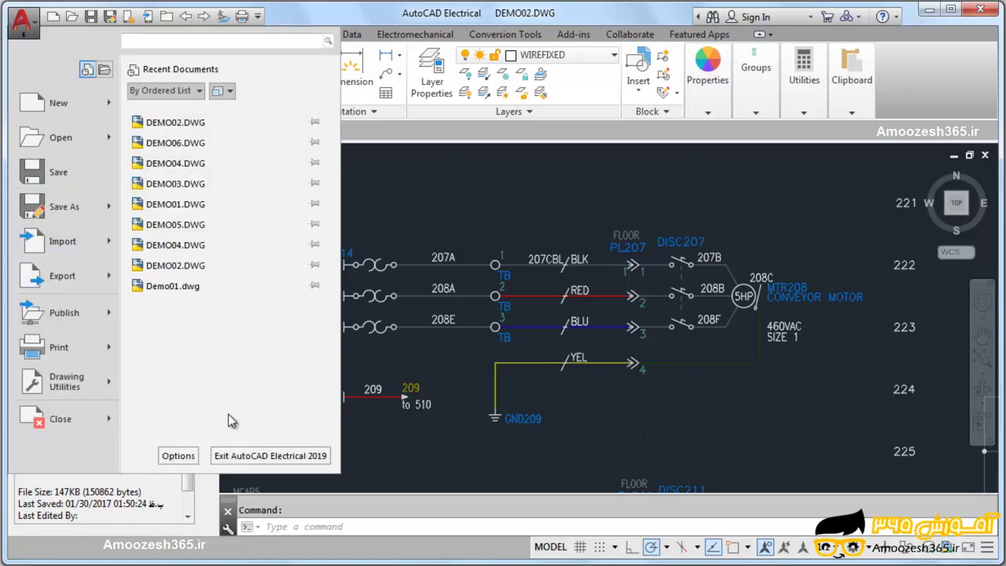
left_click(177, 455)
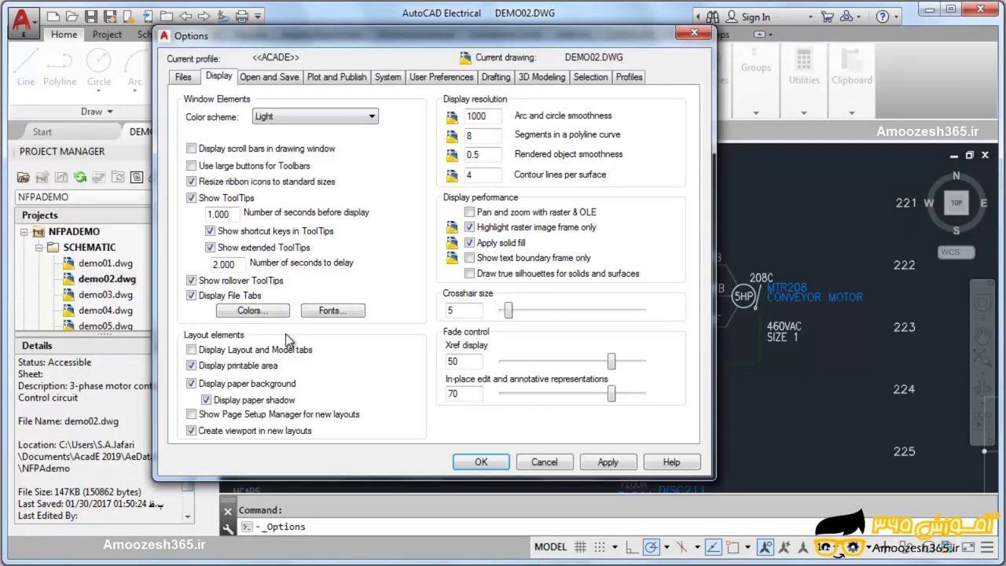
left_click(269, 310)
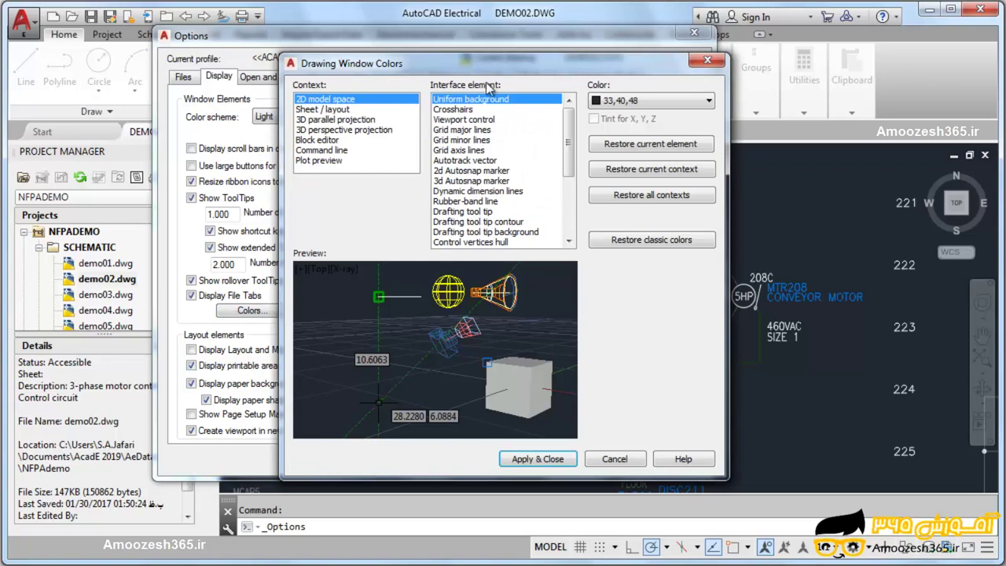
left_click(454, 109)
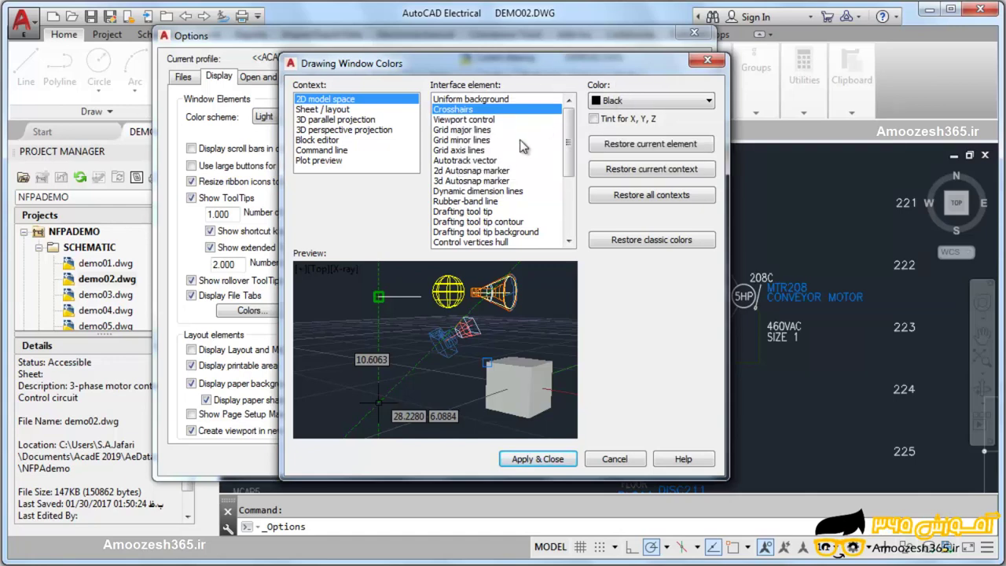
left_click(651, 148)
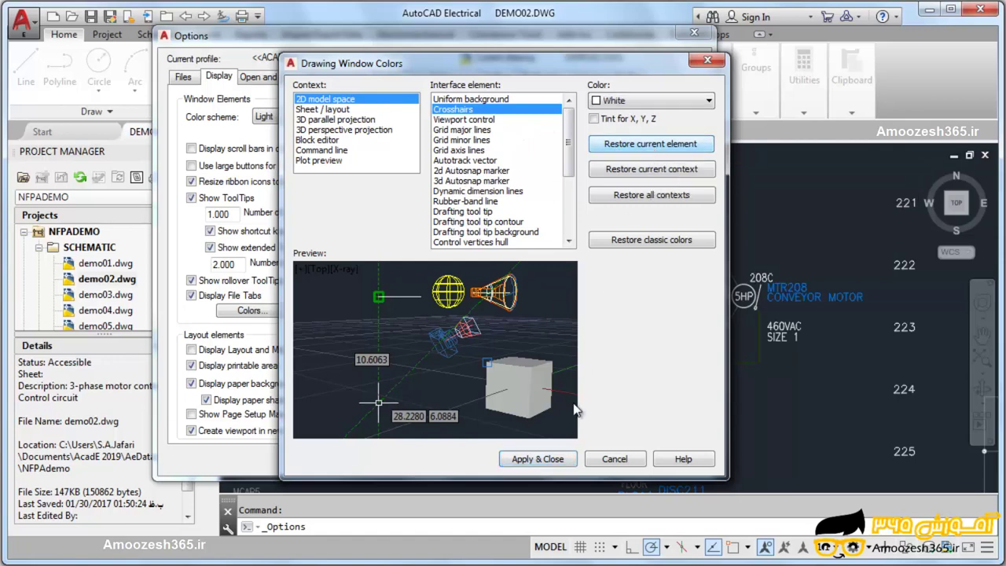
left_click(557, 463)
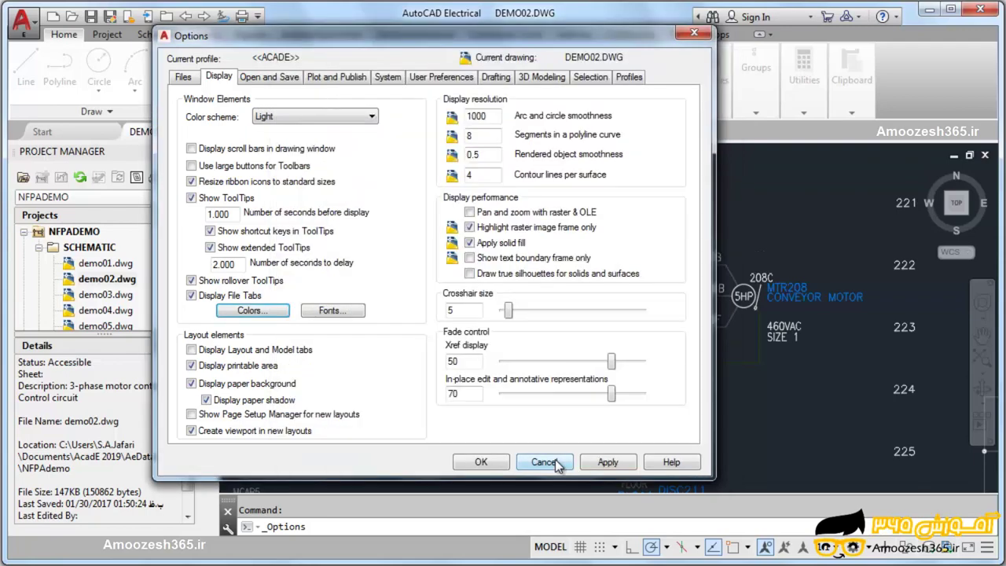
Step: Cancel the Options dialog to return to the MTR208 schematic
left_click(495, 463)
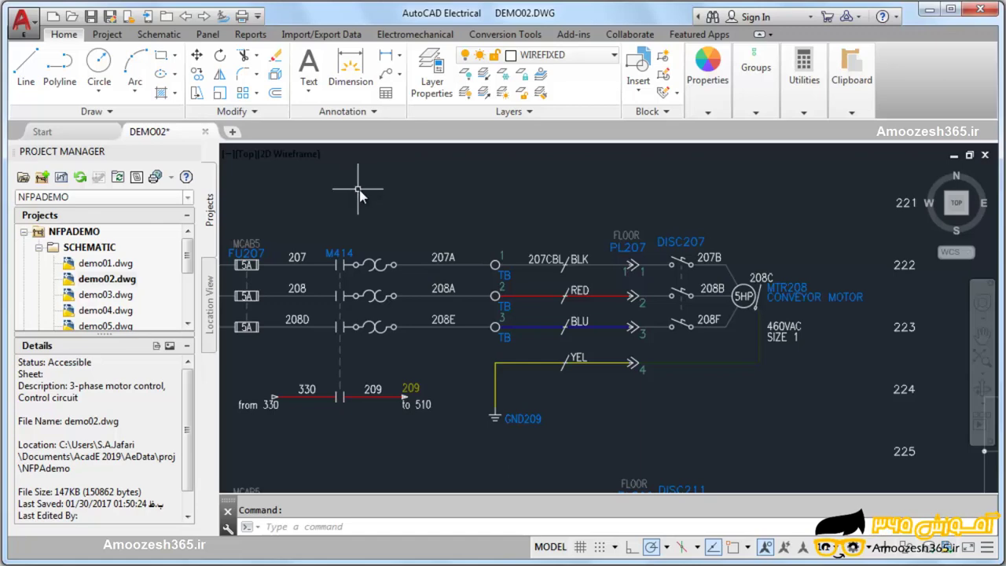
Step: Restore the 2D model space Viewport control colour to its default White in Options
left_click(34, 29)
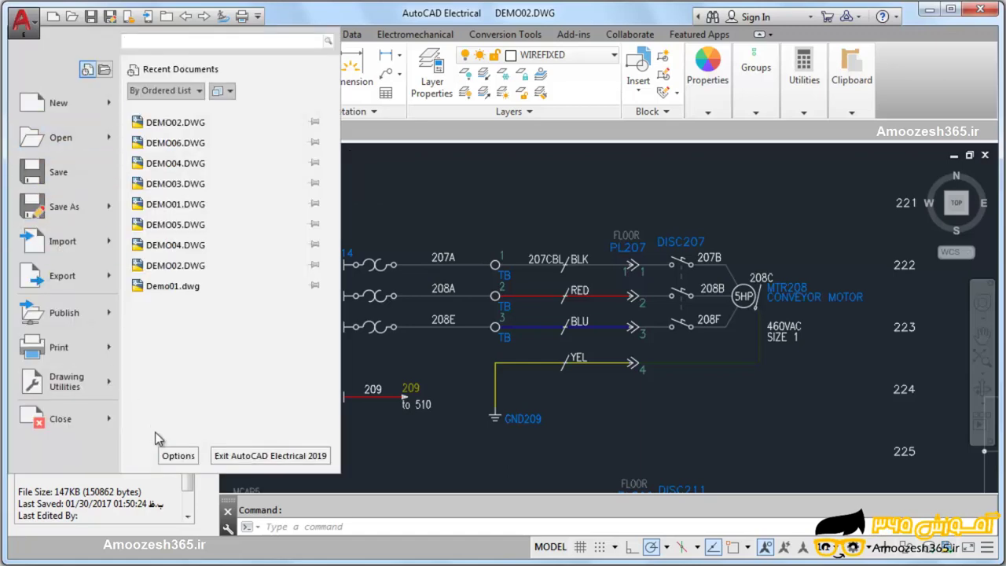
left_click(176, 456)
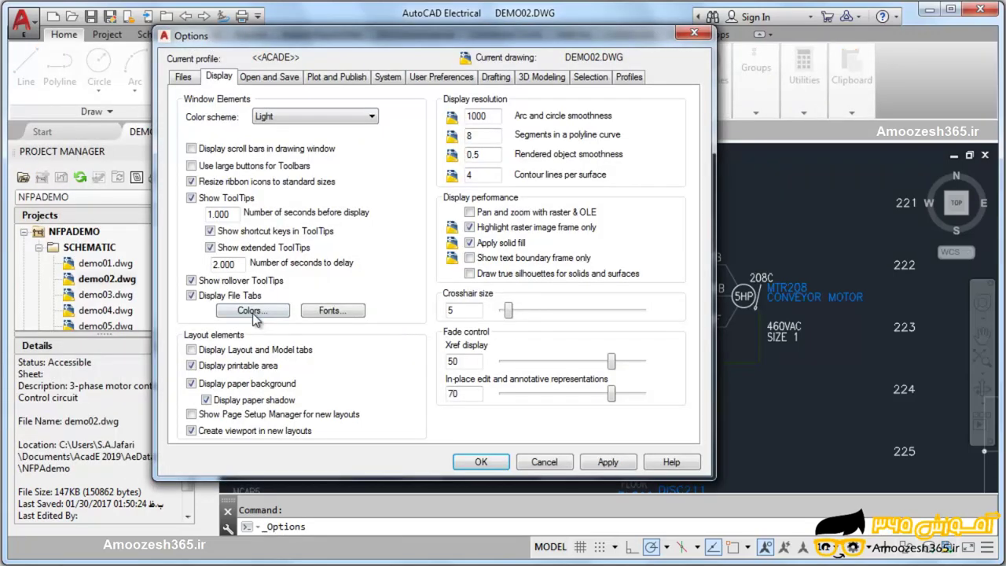
left_click(253, 311)
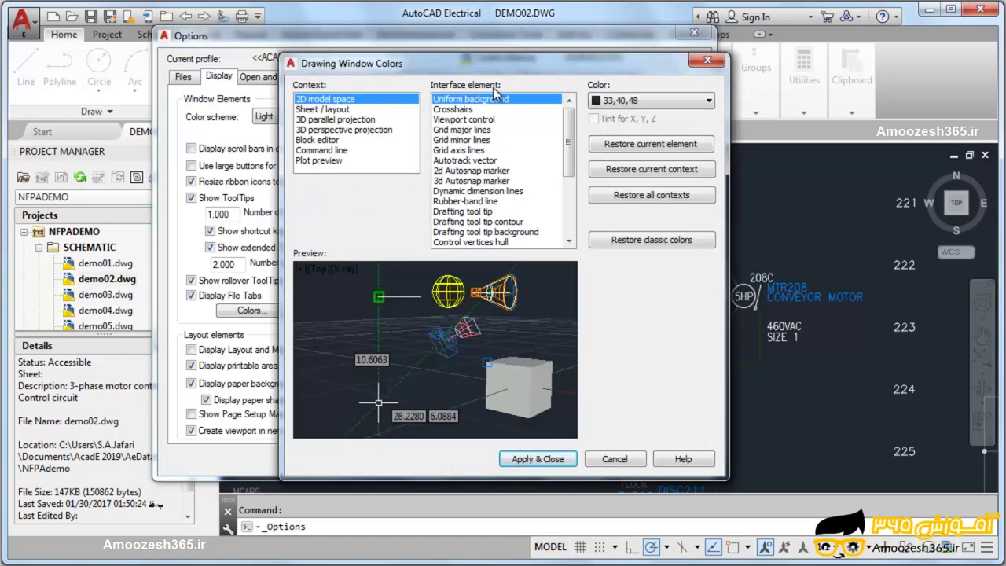
left_click(467, 120)
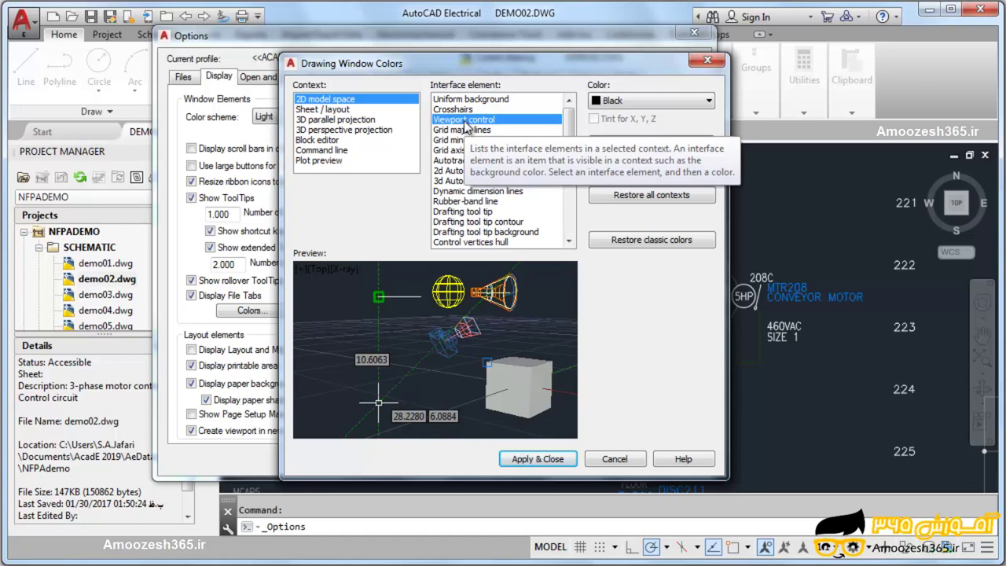
left_click(634, 144)
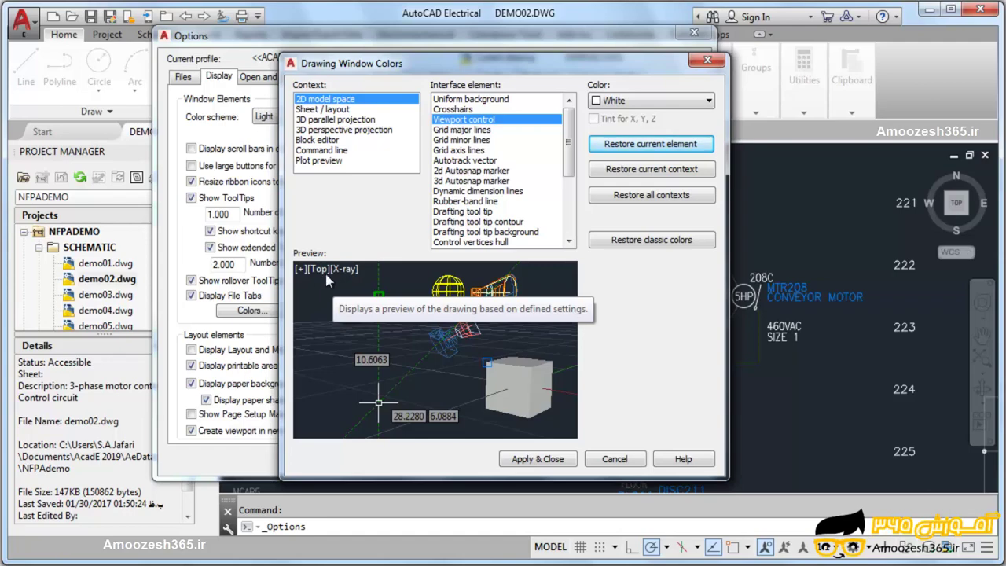
left_click(543, 462)
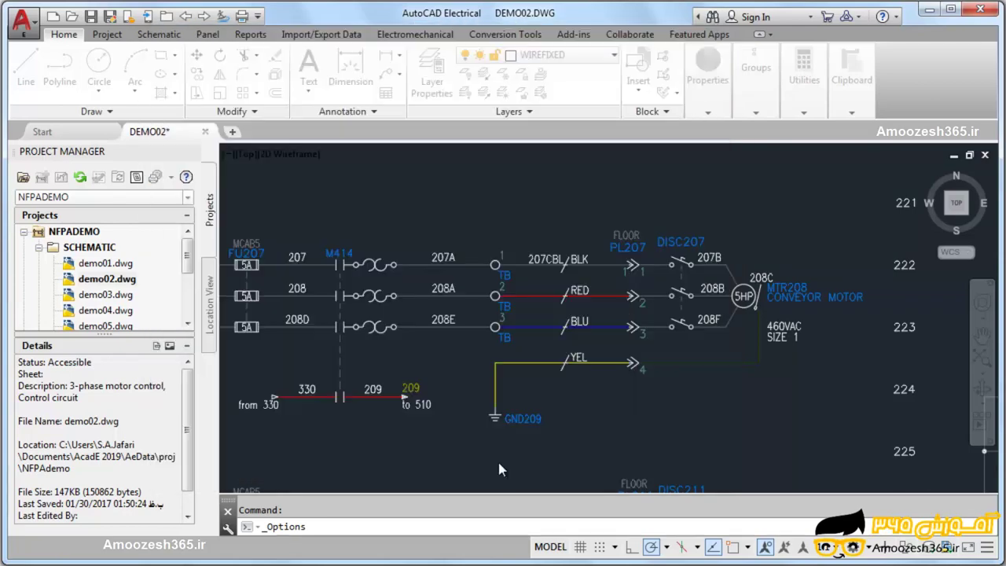
left_click(499, 463)
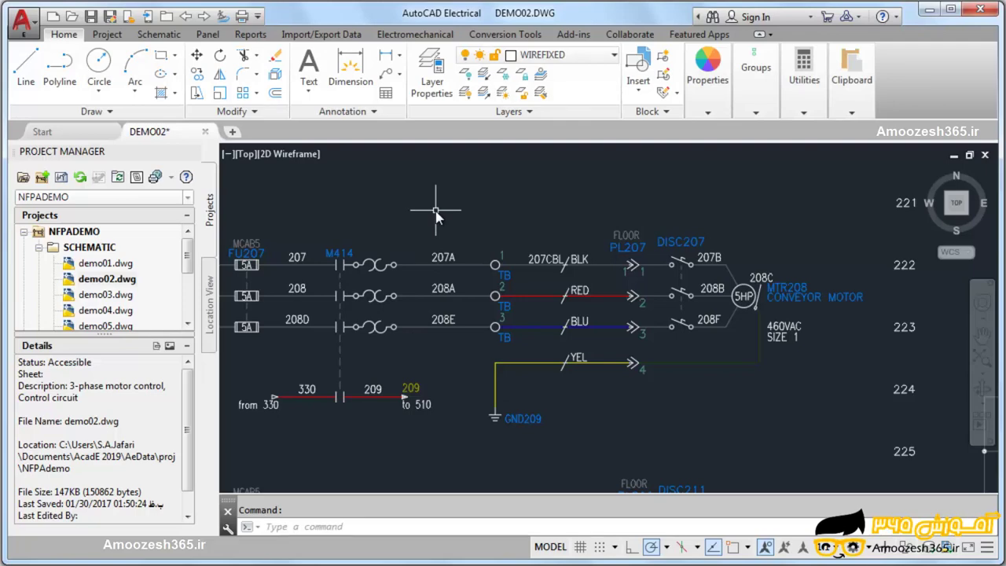
Step: Change the Options Display colour scheme from Light to Dark and confirm
left_click(23, 22)
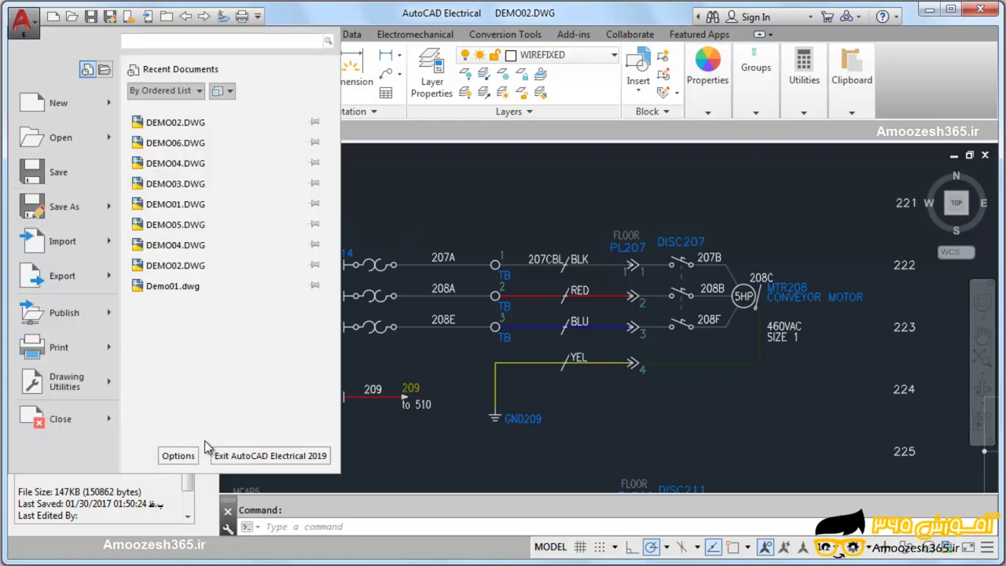
left_click(179, 455)
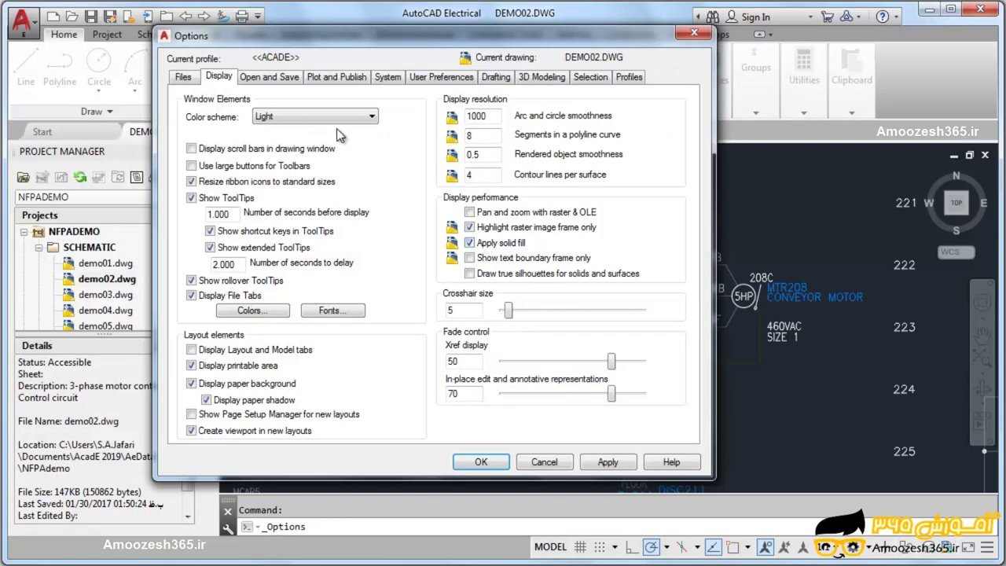
left_click(340, 116)
left_click(314, 129)
left_click(483, 462)
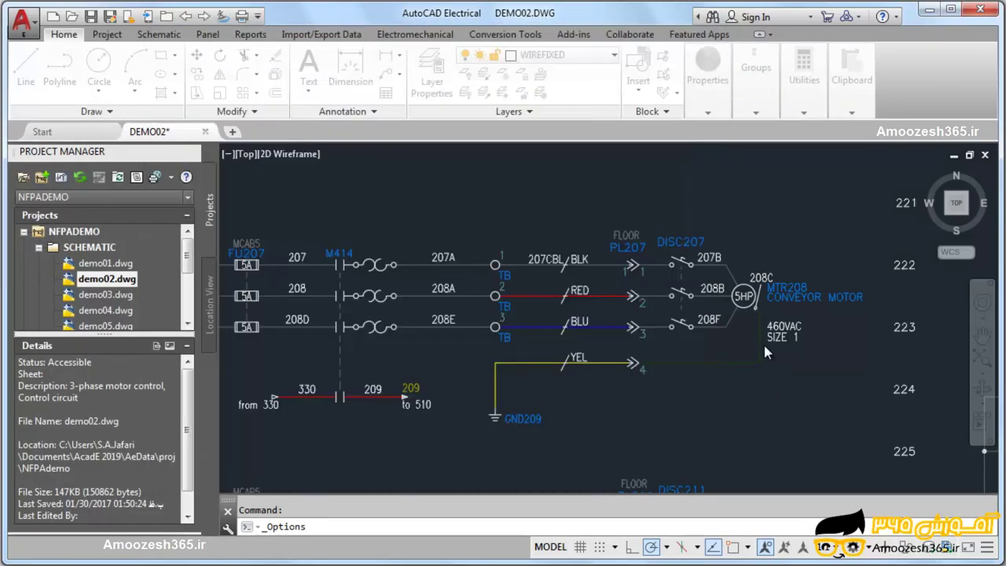